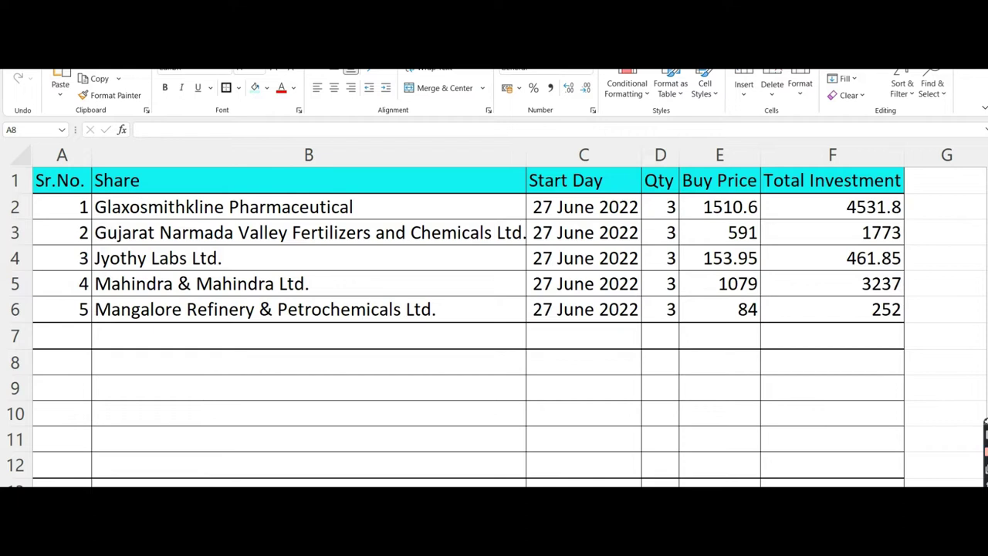
Start the second group of shares in row 8 with serial number 1 and Oil & Natural Gas Corporation Ltd.
type("1")
key("ctrl+Return")
key("Tab")
type("Oil & Natural Gas Corporation Ltd.")
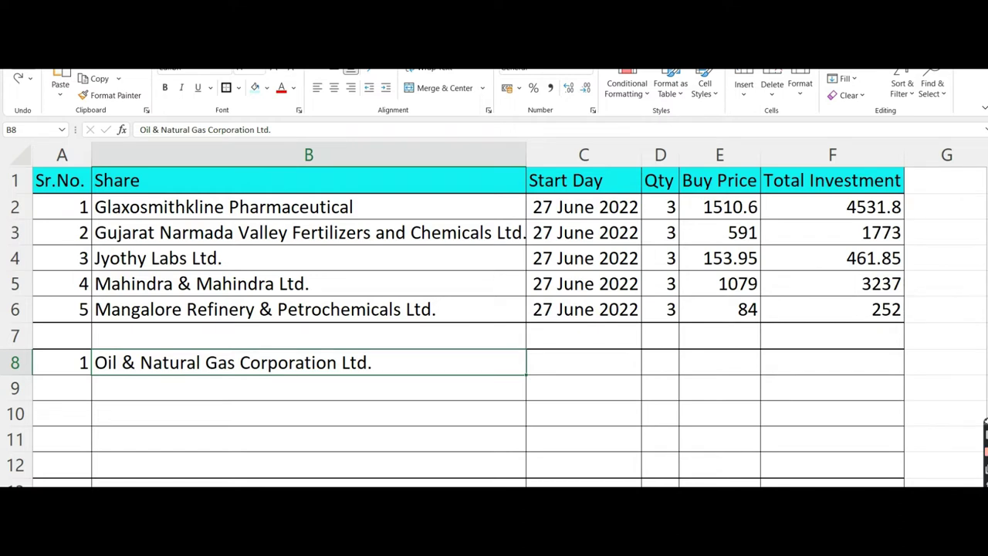
Set the start day to 28 June 2022 and the quantity to 5 for Oil & Natural Gas Corporation Ltd.
key("Tab")
type("28 June 2022")
key("Tab")
type("5")
key("ctrl+Return")
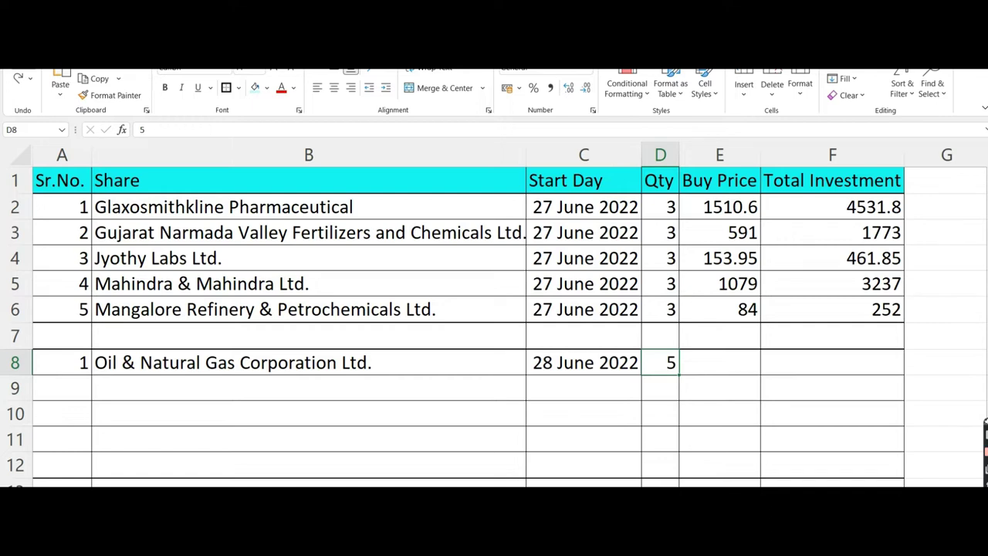
Enter the buy price 143.75 in row 8 and calculate its total investment with =D8*E8.
key("Tab")
type("143.75")
key("ctrl+Return")
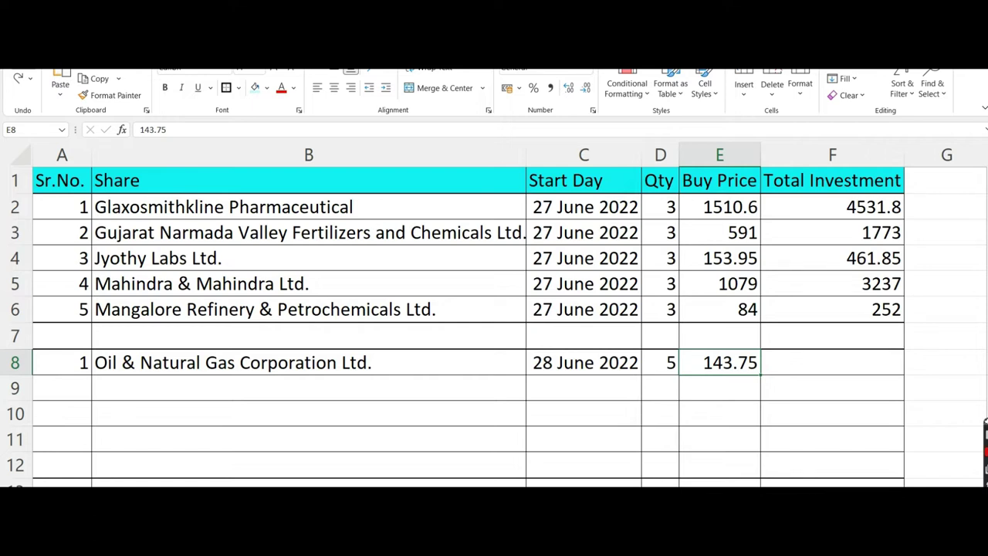
key("Tab")
type("=D8*E8")
key("ctrl+Return")
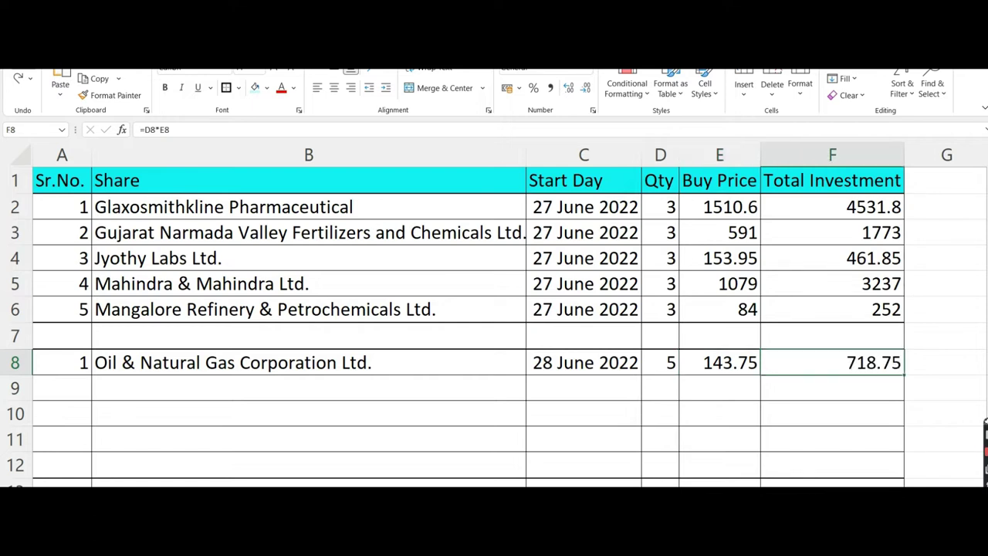
Add Reliance Industries Ltd. as serial number 2 in row 9.
left_click(62, 387)
type("2")
key("ctrl+Return")
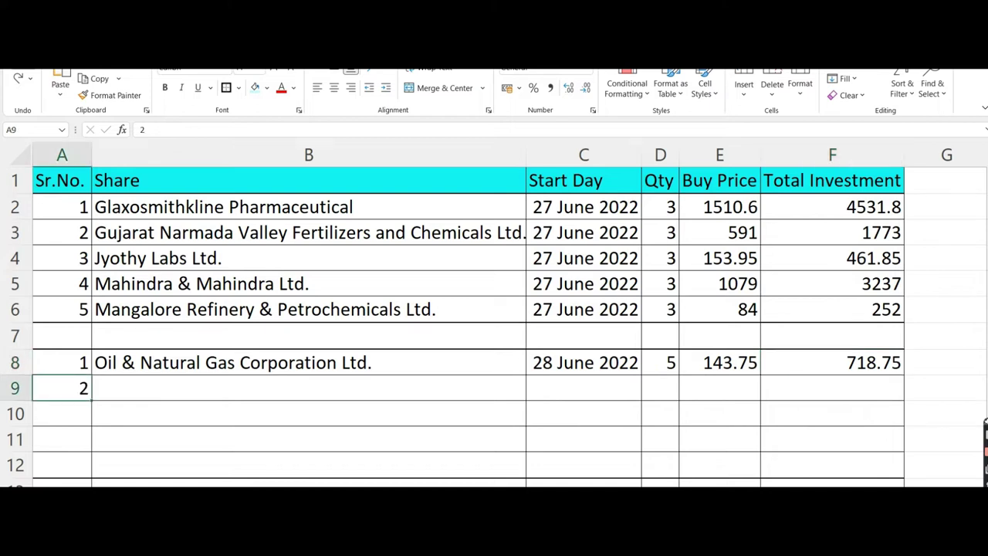
key("Tab")
type("Reliance Industries Ltd.")
key("ctrl+Return")
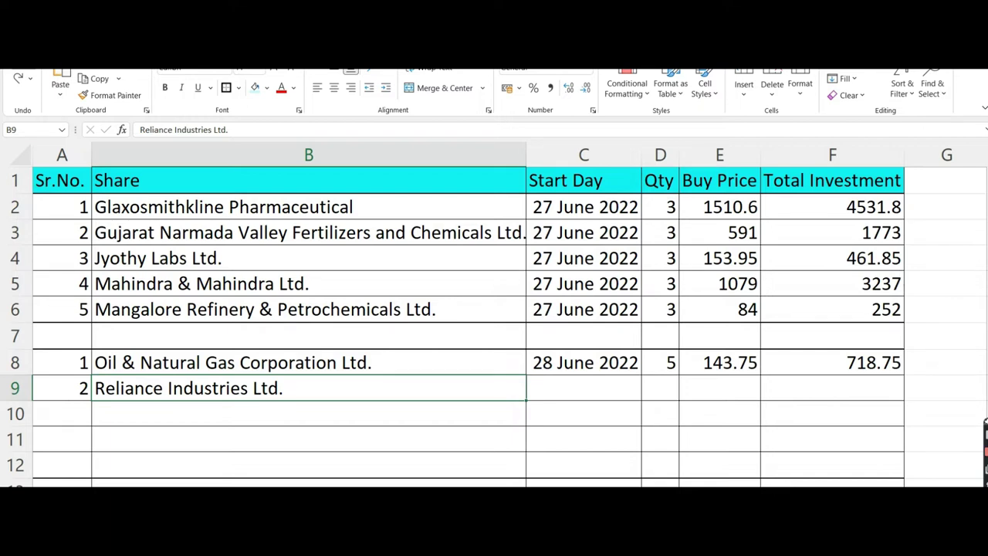
Set the start day to 28-06-2022 and the quantity to 5 for Reliance Industries Ltd.
key("Tab")
type("28-06-2022")
key("ctrl+Return")
key("Tab")
type("5")
key("ctrl+Return")
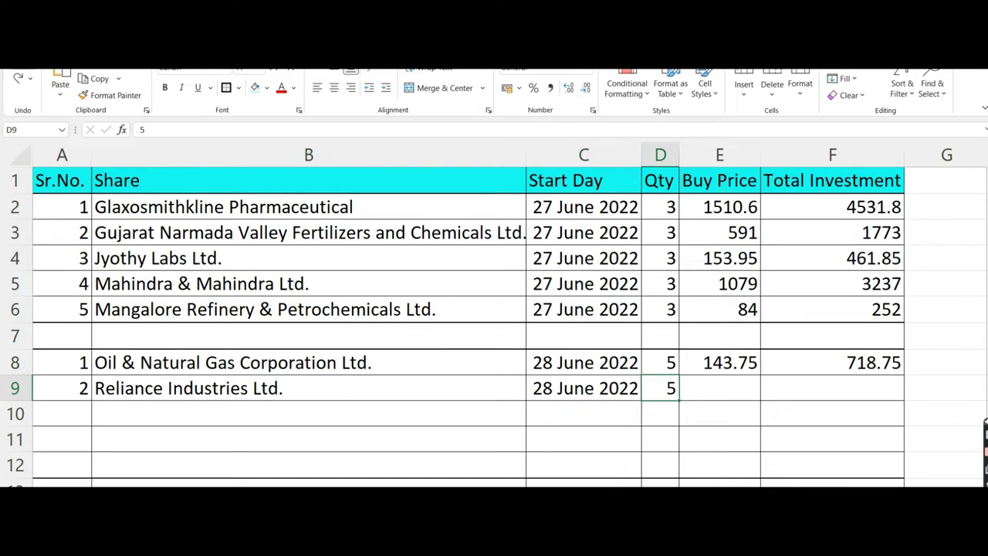
Enter the buy price 2499.6 in row 9 and calculate its total investment with =D9*E9.
key("Tab")
type("2499.6")
key("ctrl+Return")
key("Tab")
type("=D9*E9")
key("ctrl+Return")
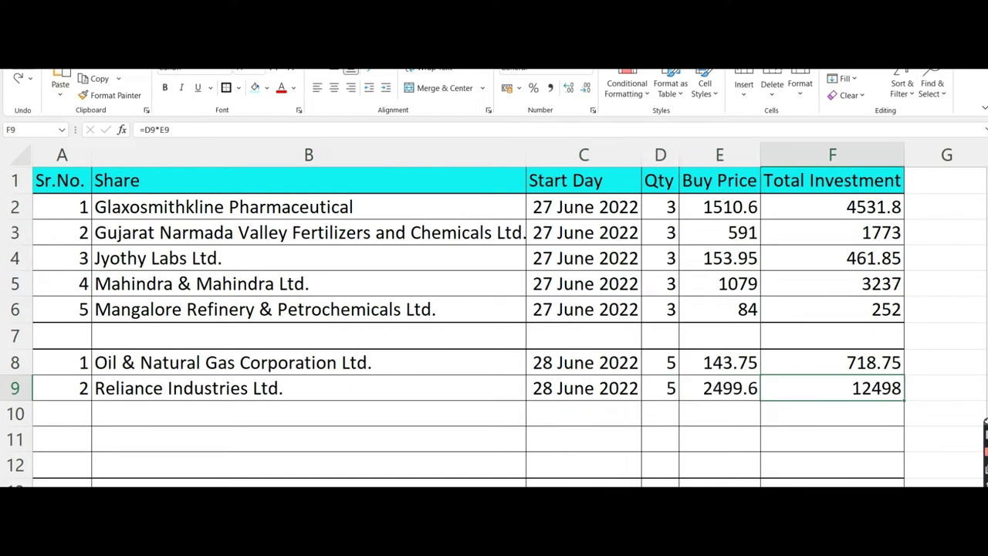
Add BERGEPAINT as serial number 3 in row 10.
left_click(62, 414)
type("3")
key("ctrl+Return")
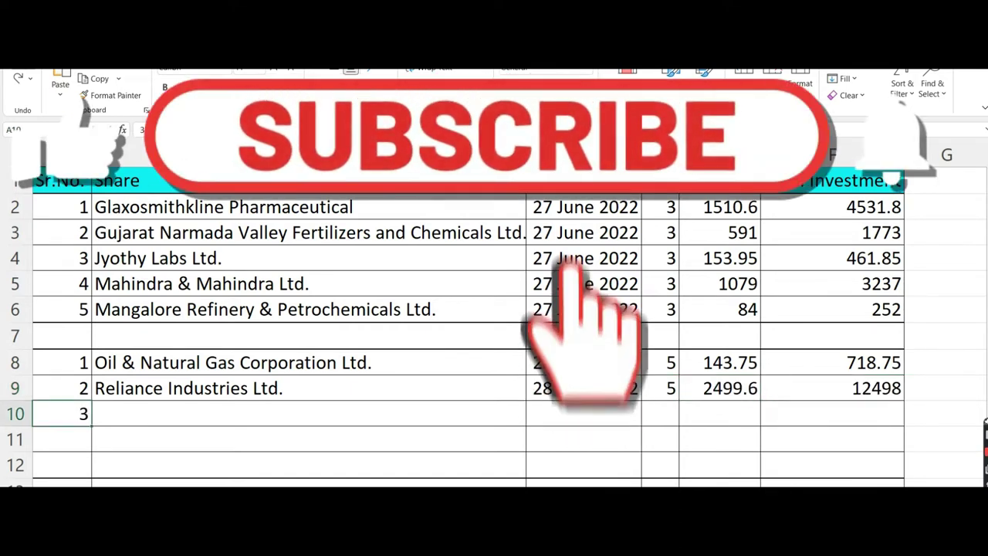
key("Tab")
type("BERGEPAINT")
key("ctrl+Return")
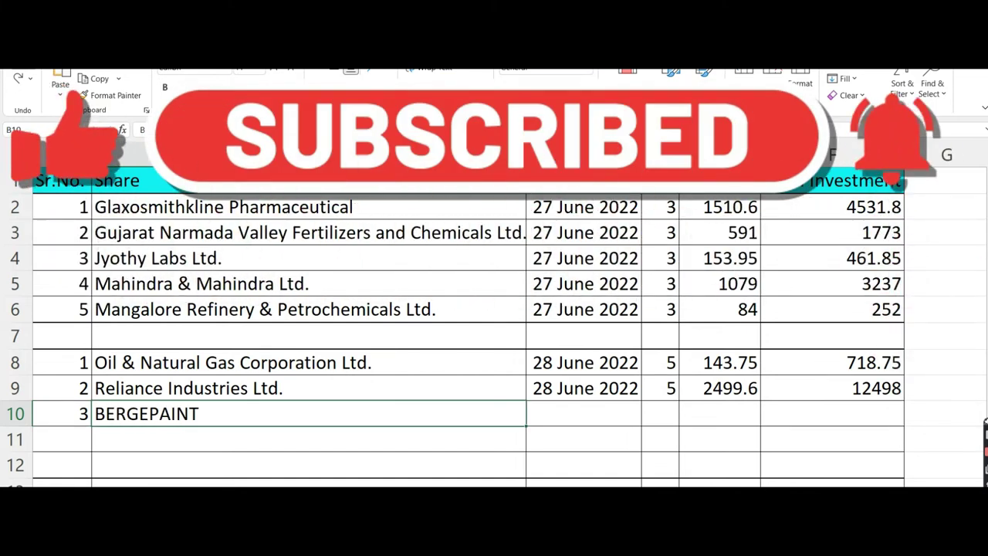
Copy the start day 28 June 2022 from the row above for BERGEPAINT and set its quantity to 4.
key("Tab")
key("ctrl+d")
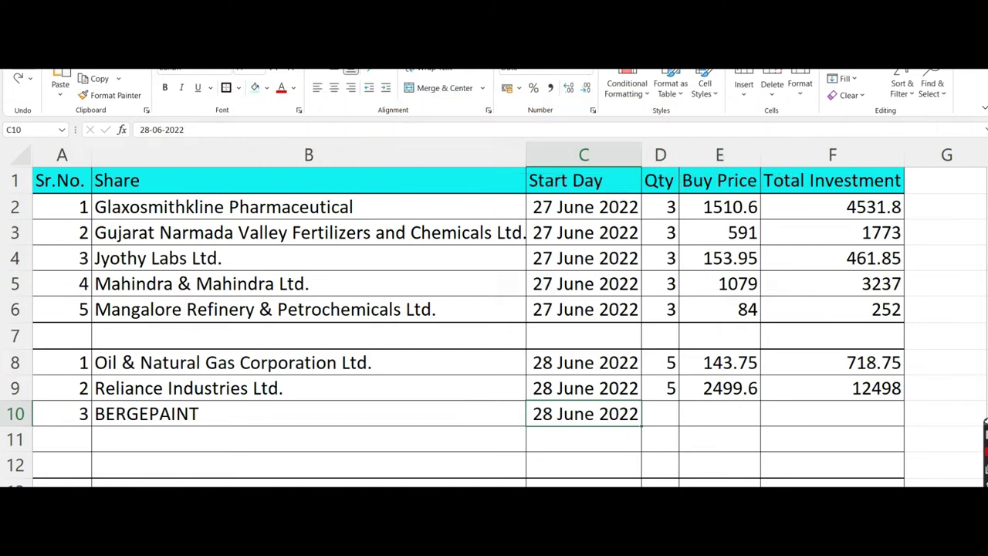
key("Tab")
type("4")
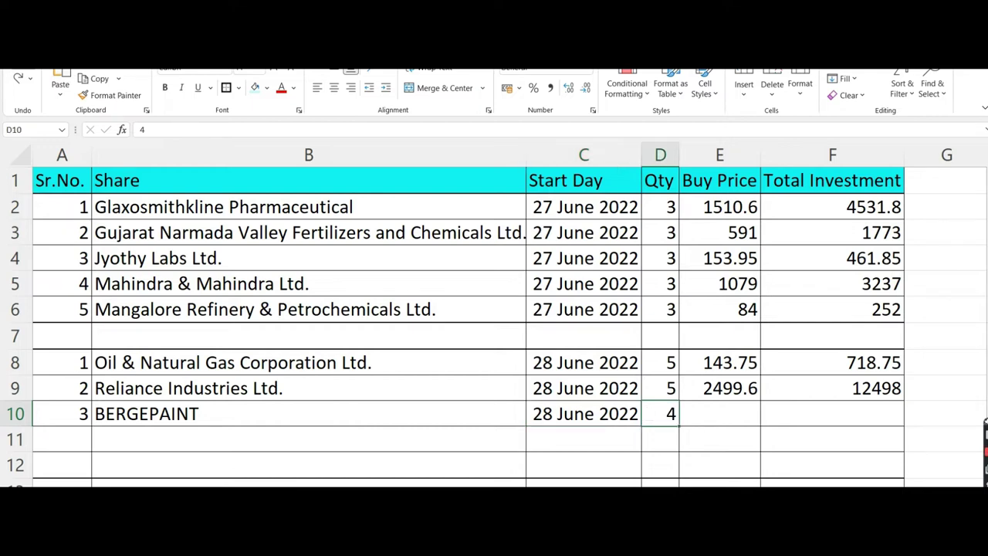
Enter the buy price 585.95 for BERGEPAINT and fill down the total investment formula into F10.
key("Tab")
type("585.95")
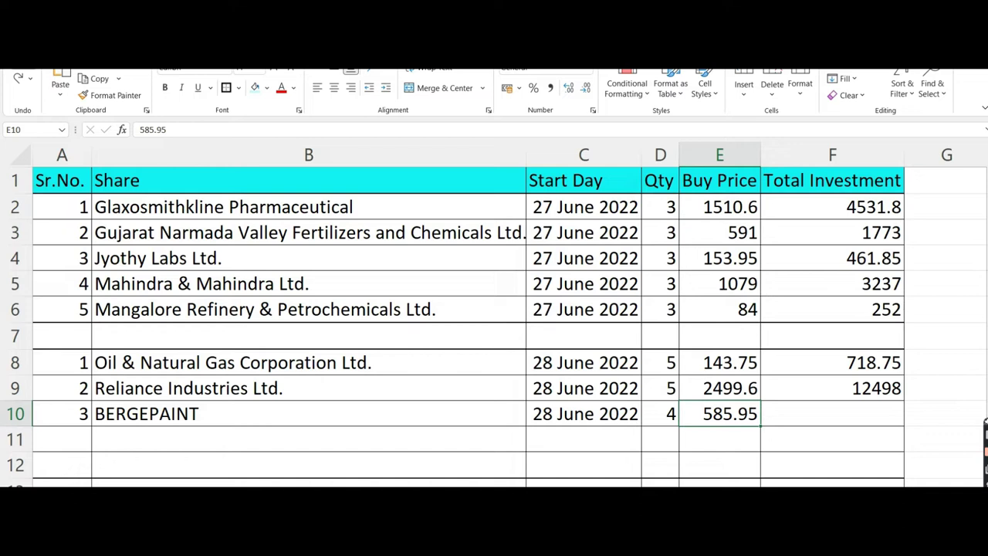
key("Tab")
key("ctrl+d")
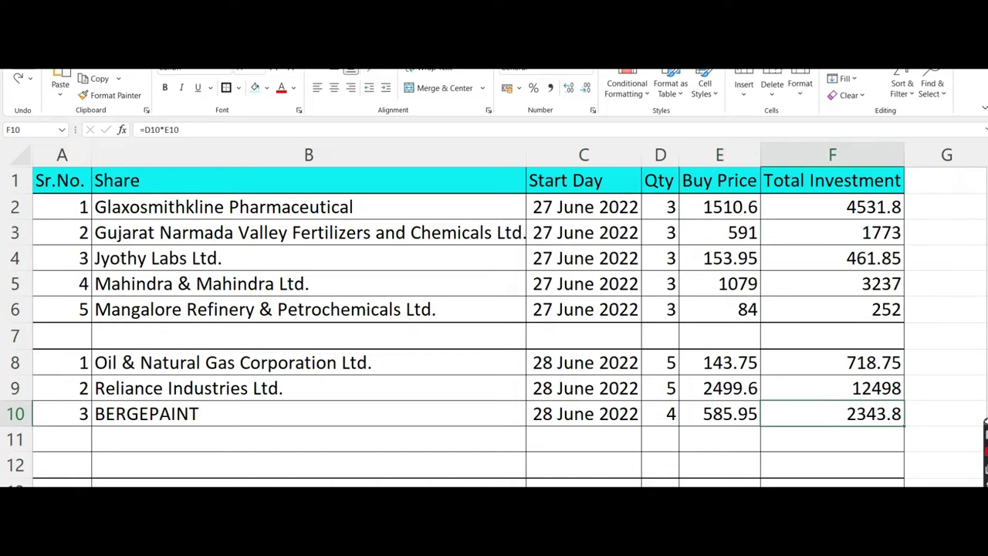
Add IDEA as serial number 4 in row 11.
key("Return")
type("4")
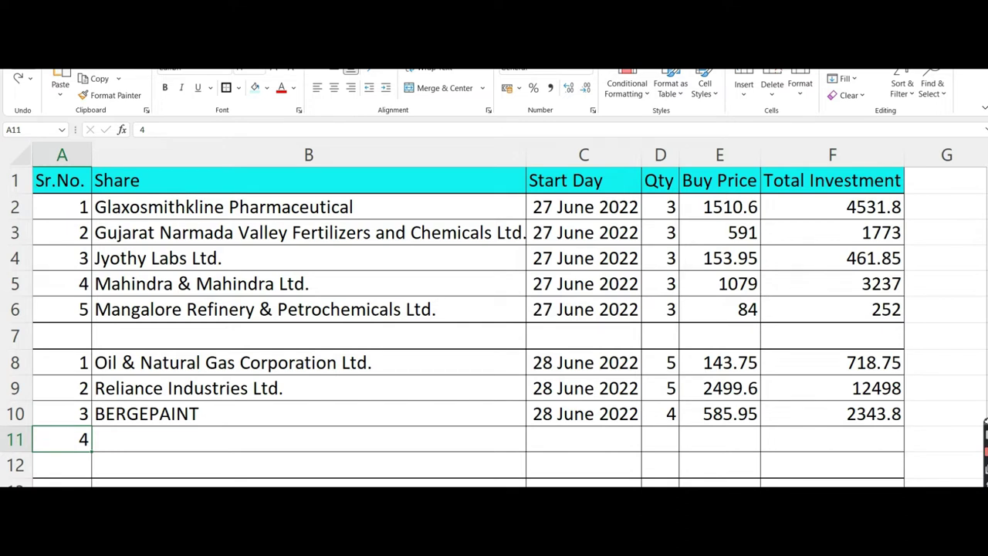
key("Tab")
type("IDEA")
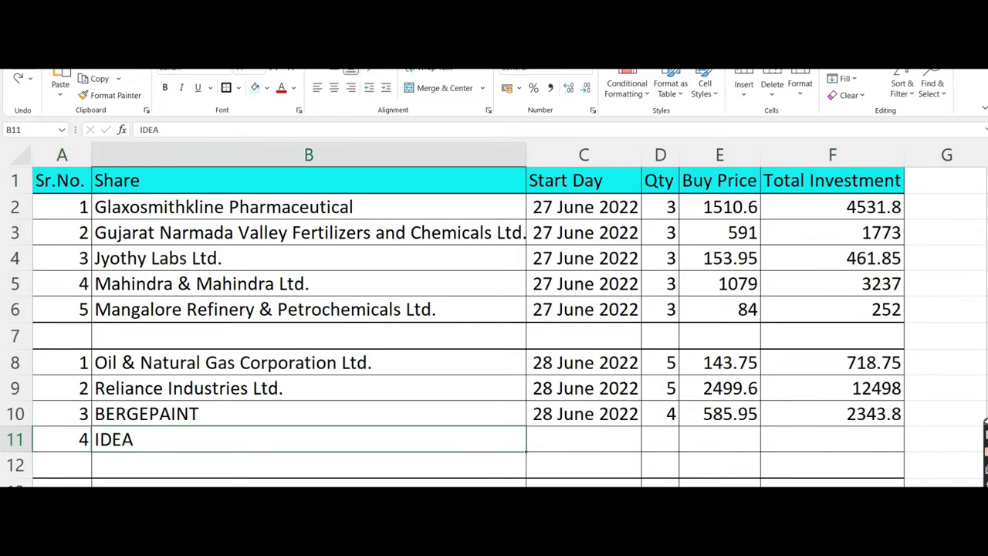
Copy the start day 28 June 2022 from the row above for IDEA and set its quantity to 4.
key("Tab")
key("ctrl+d")
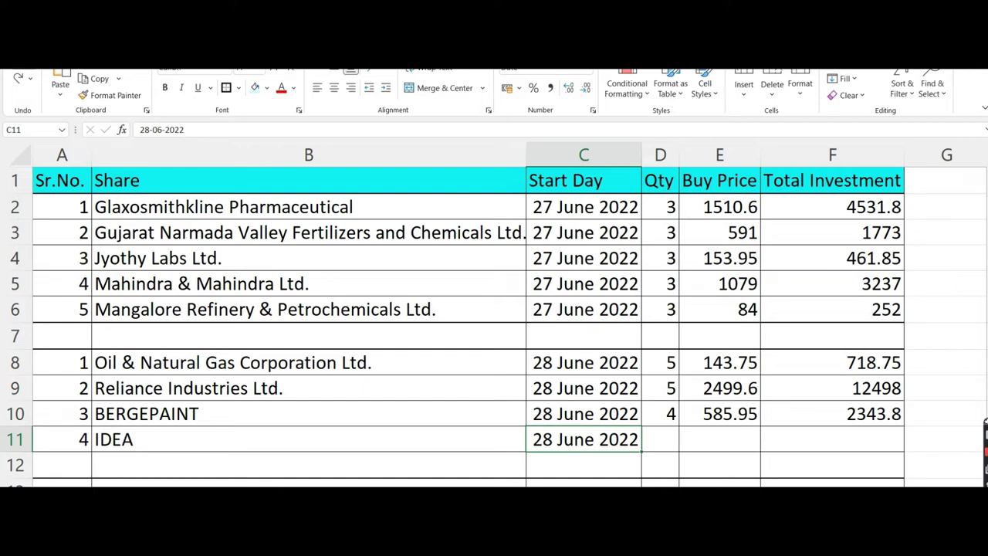
key("Tab")
type("4")
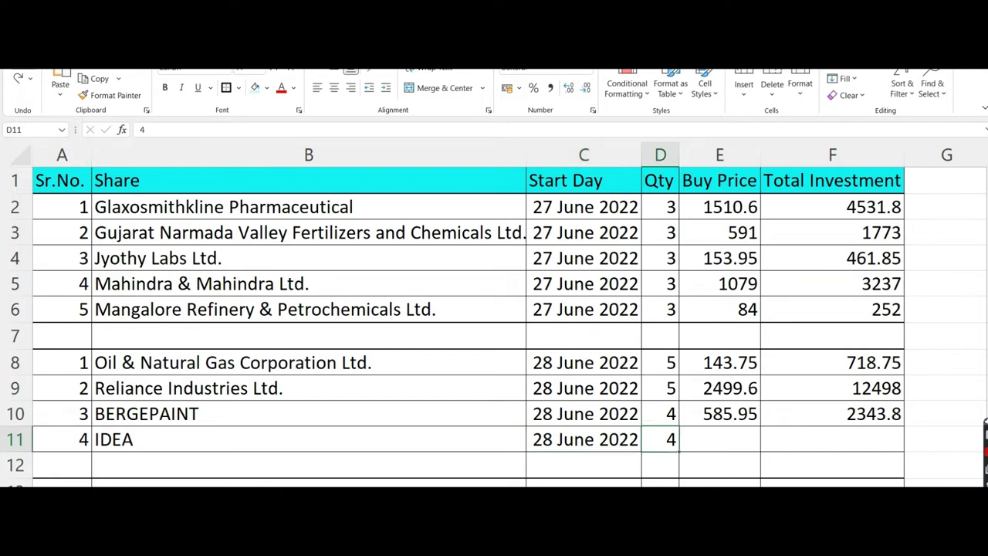
Enter the buy price 8.85 for IDEA and calculate its total investment with =D11*E11.
key("Tab")
type("8.85")
key("Tab")
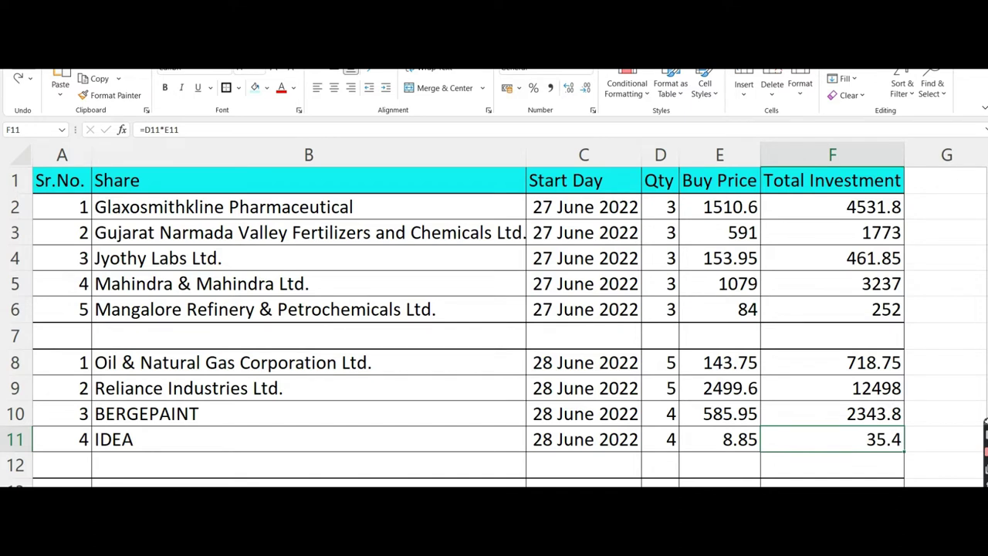
Add COFORGE as serial number 5 in row 12.
key("Return")
type("5")
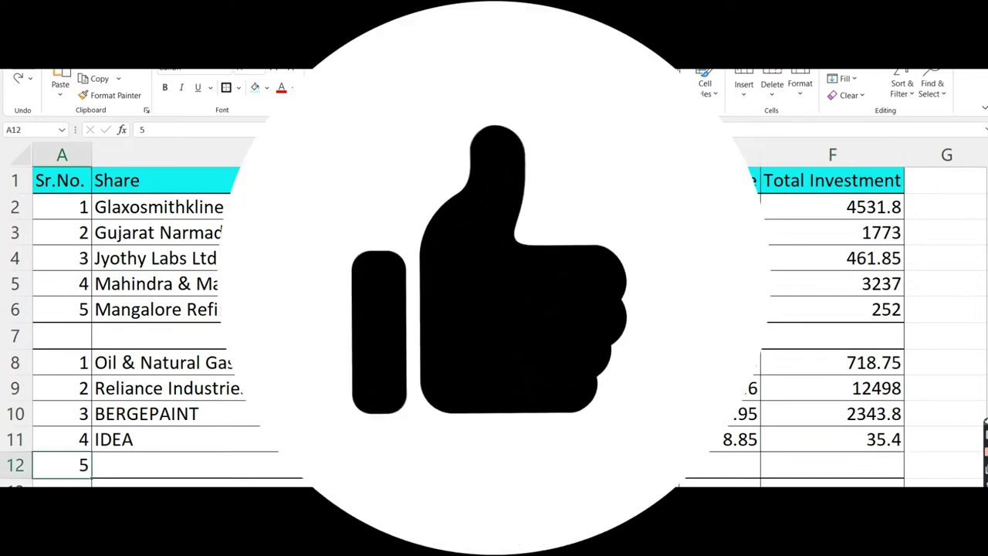
key("Tab")
type("COFORGE")
Set COFORGE's start day to 28-06-2022, its quantity to 4 and its buy price to 3740.95.
key("Tab")
type("28-06-2022")
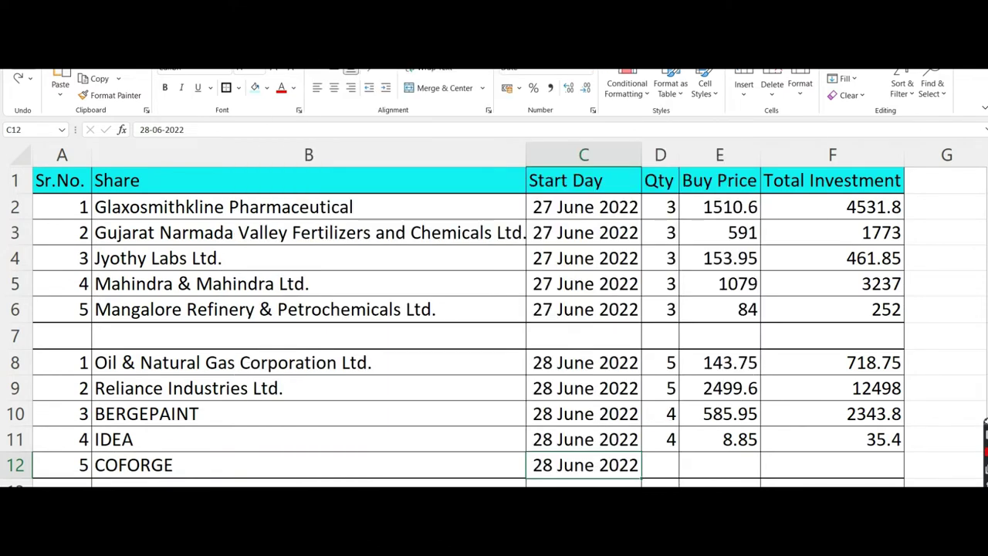
key("Tab")
type("4")
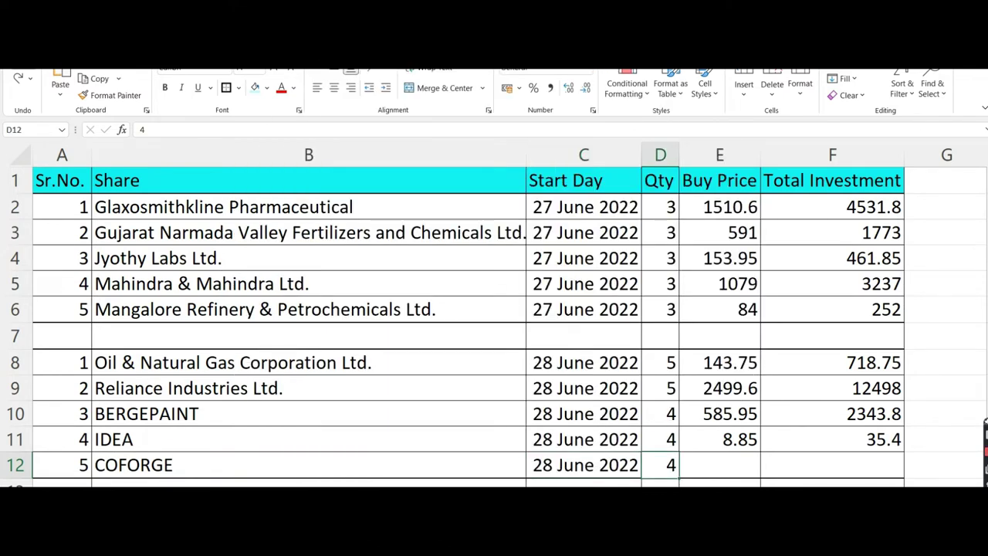
key("Tab")
type("3740.95")
key("Tab")
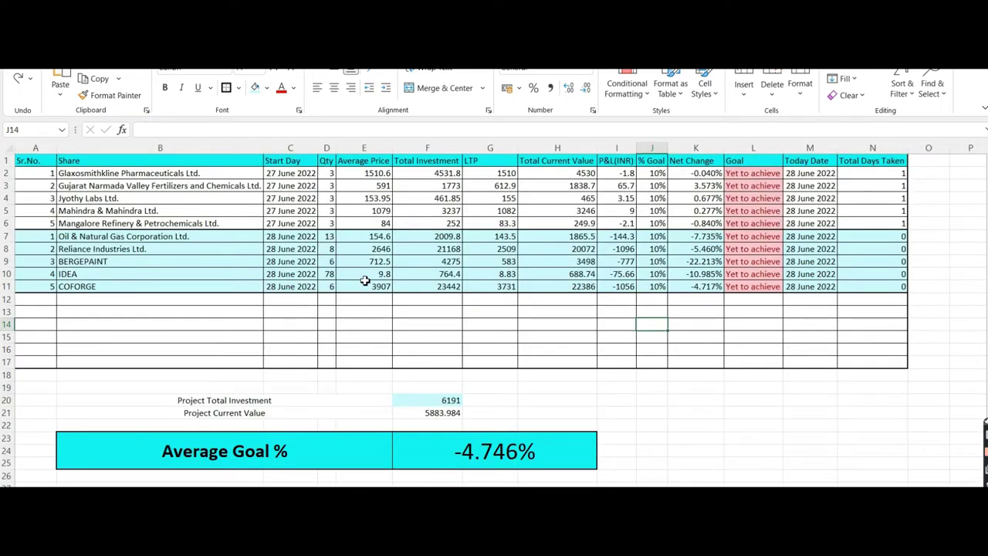
Examine the full portfolio table, from the share names across to the Total Days Taken column.
left_click(365, 276)
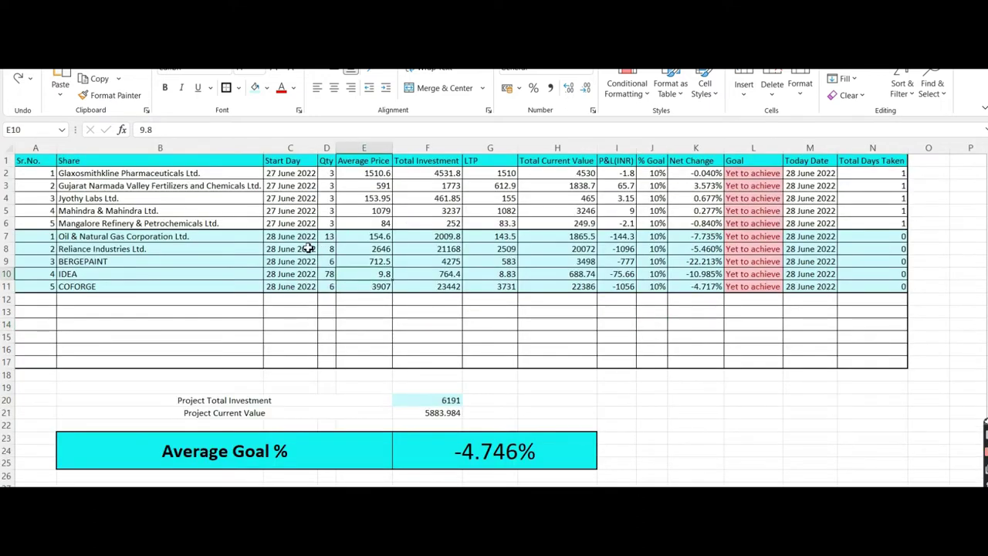
left_click(154, 187)
key("Up")
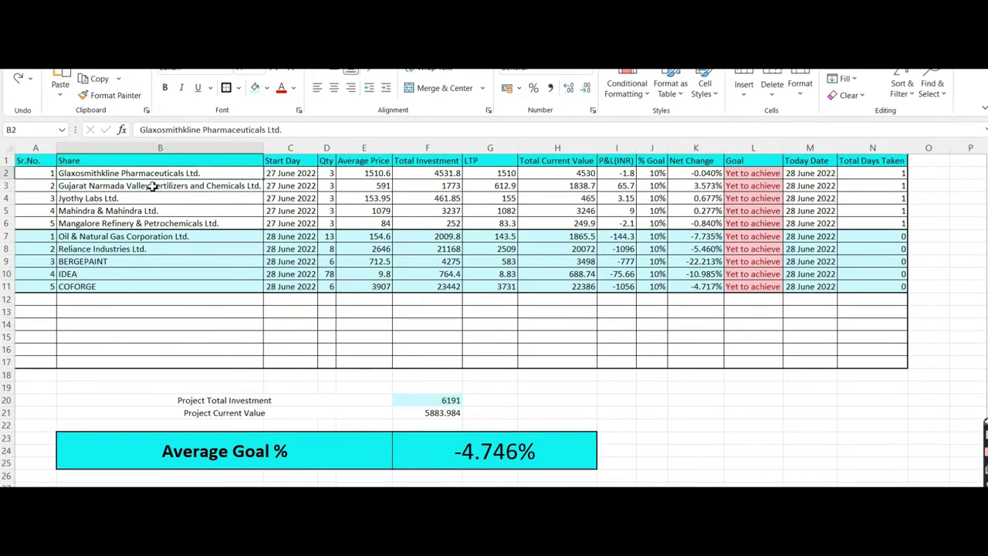
scroll(154, 187, "up", 4)
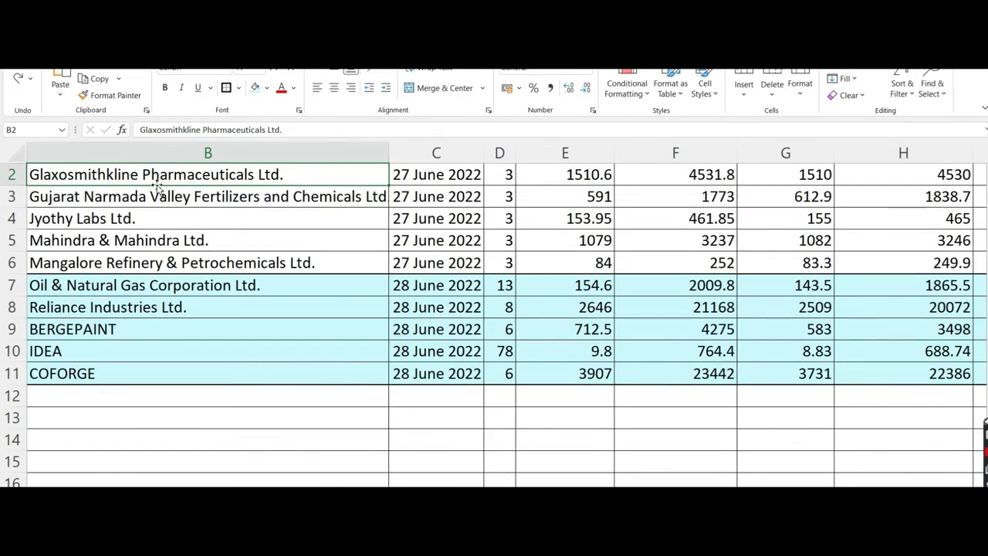
key("Right")
key("Right")
key("Right")
key("Right")
key("Right")
key("Right")
key("Right")
key("Right")
key("Right")
key("Right")
key("Right")
key("Right")
key("Right")
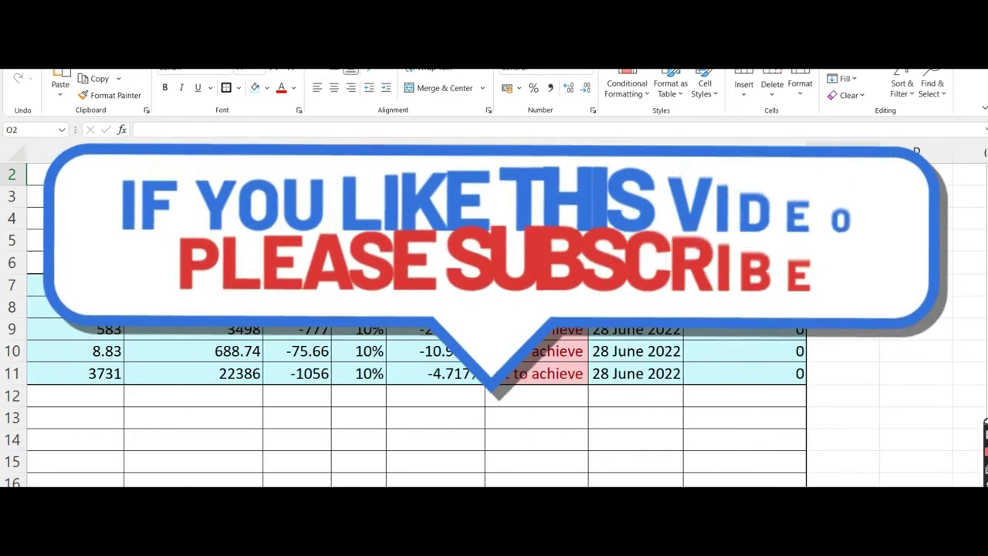
Examine the Average Goal % summary and the portfolio table's price, investment, current value, P&L, % Goal and Net Change columns.
scroll(494, 317, "down", 4)
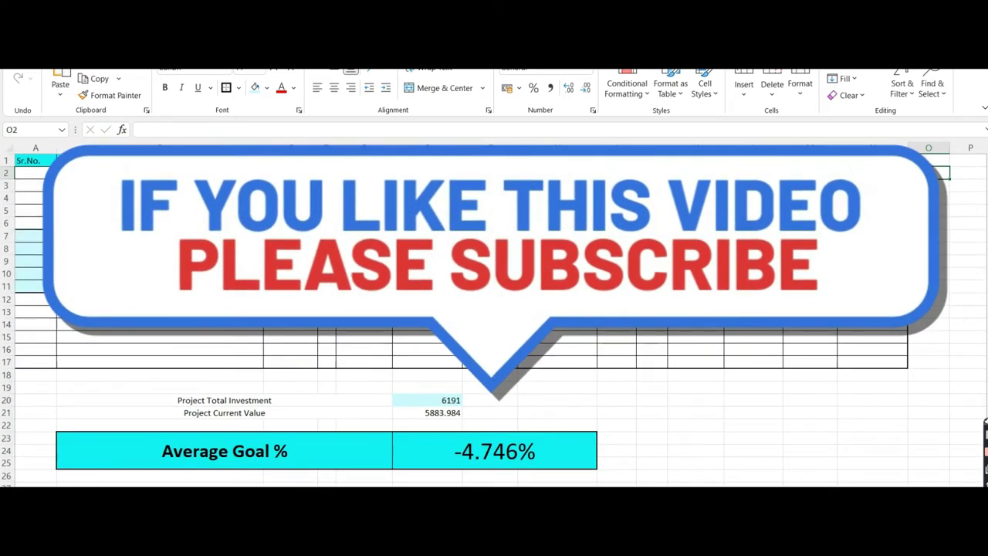
scroll(494, 316, "up", 4)
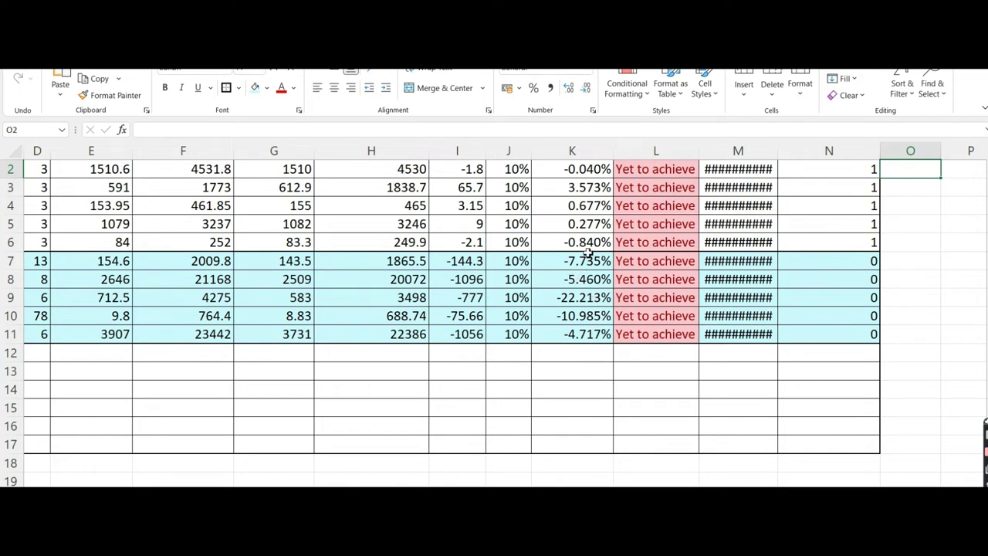
scroll(509, 311, "down", 4)
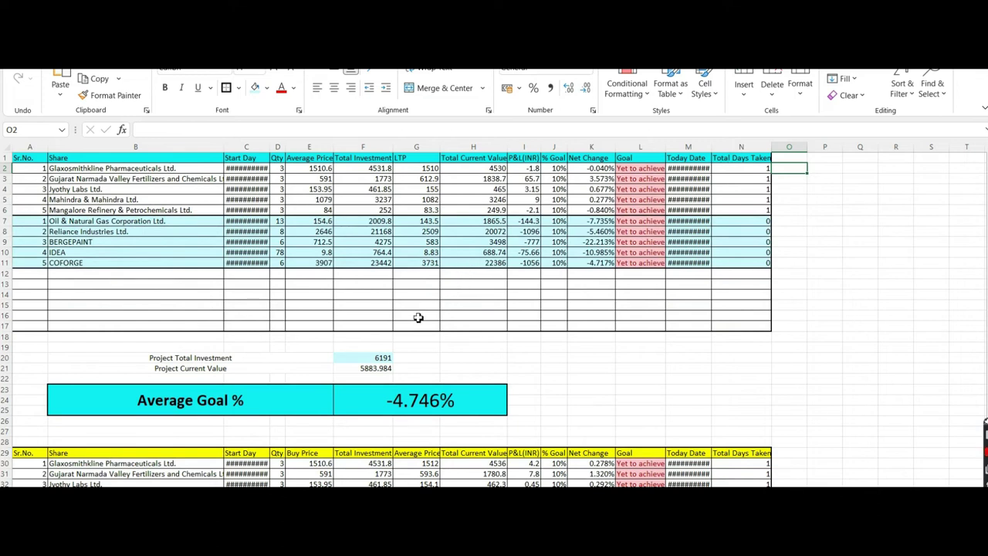
scroll(417, 317, "up", 3)
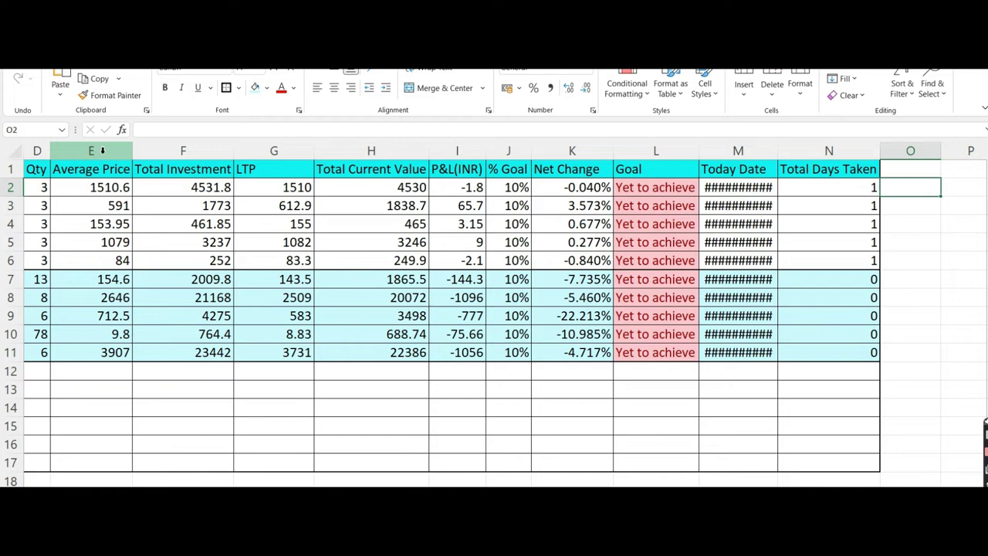
left_click_drag(186, 151, 543, 153)
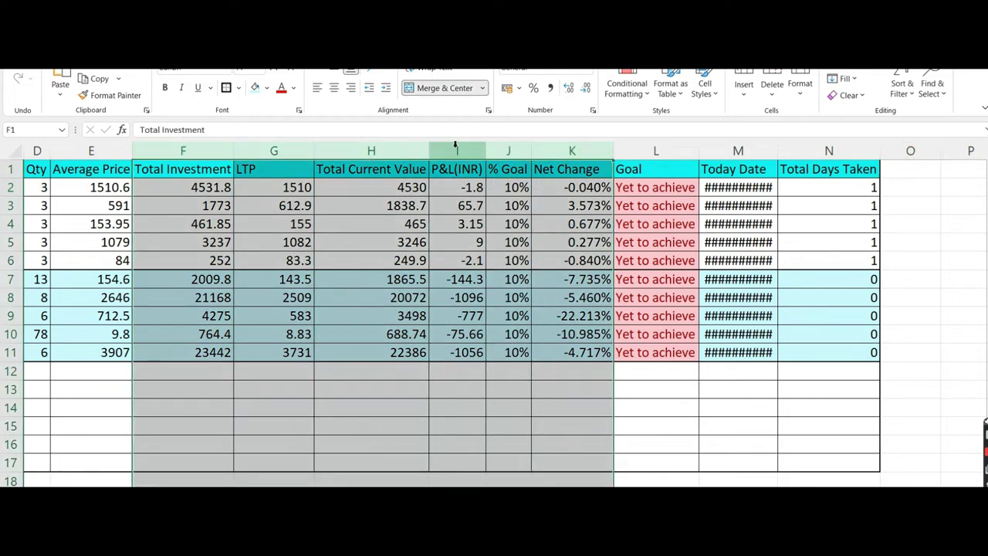
left_click(508, 150)
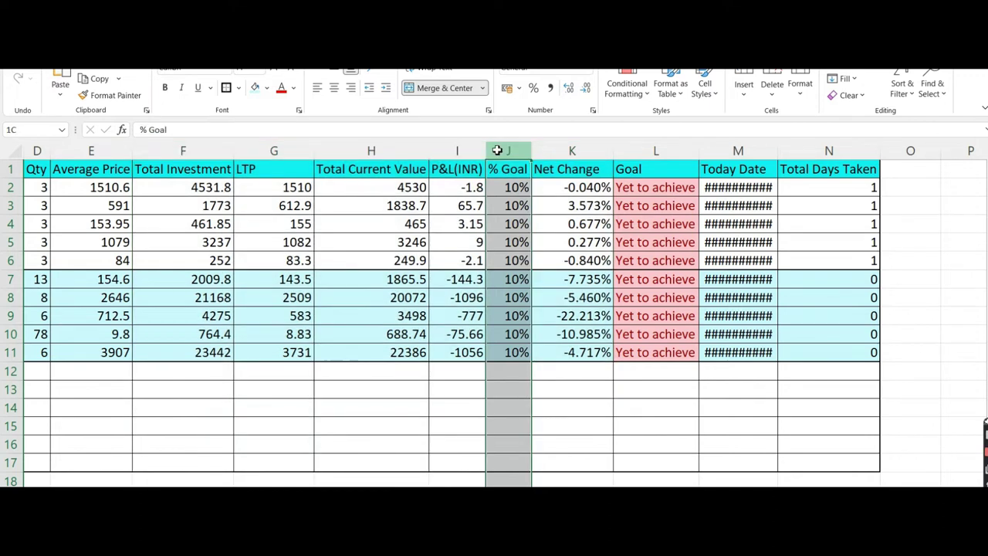
left_click(456, 149)
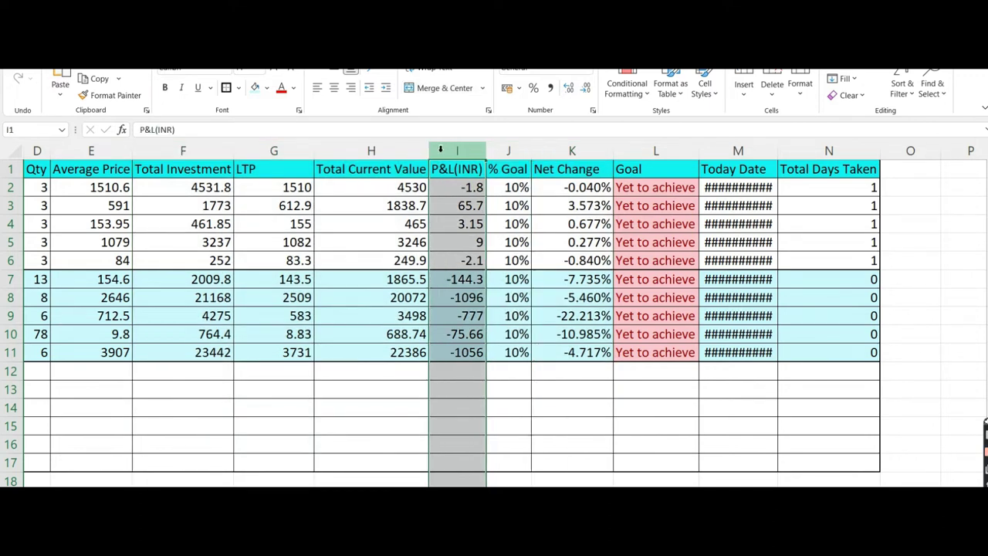
left_click_drag(402, 150, 111, 152)
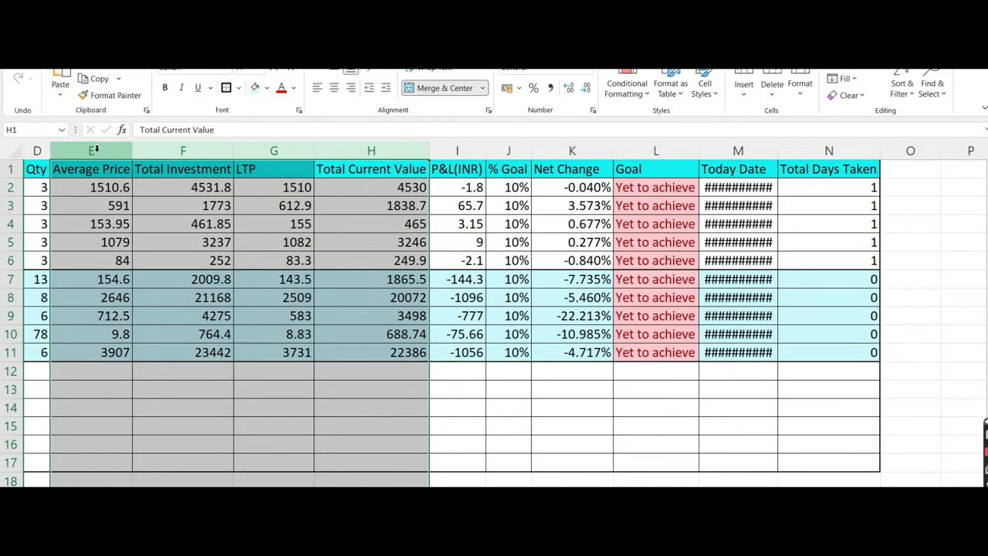
Hide the Average Price, Total Investment, LTP and Total Current Value columns (E to H) of the portfolio table.
right_click(97, 149)
left_click(127, 353)
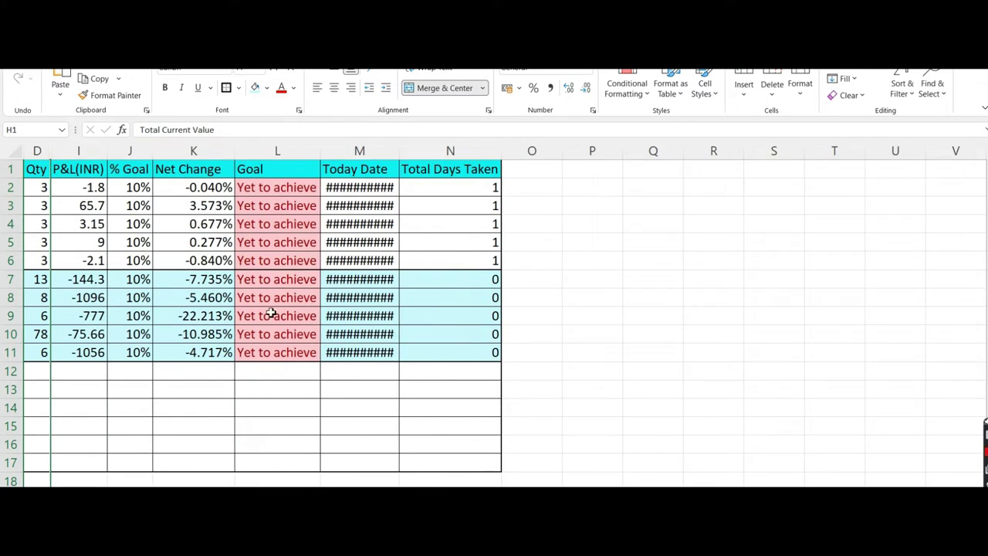
Fit the widths of the Today Date and Start Day columns so their dates display in full.
double_click(399, 146)
left_click(317, 241)
key("Left")
key("Left")
key("Home")
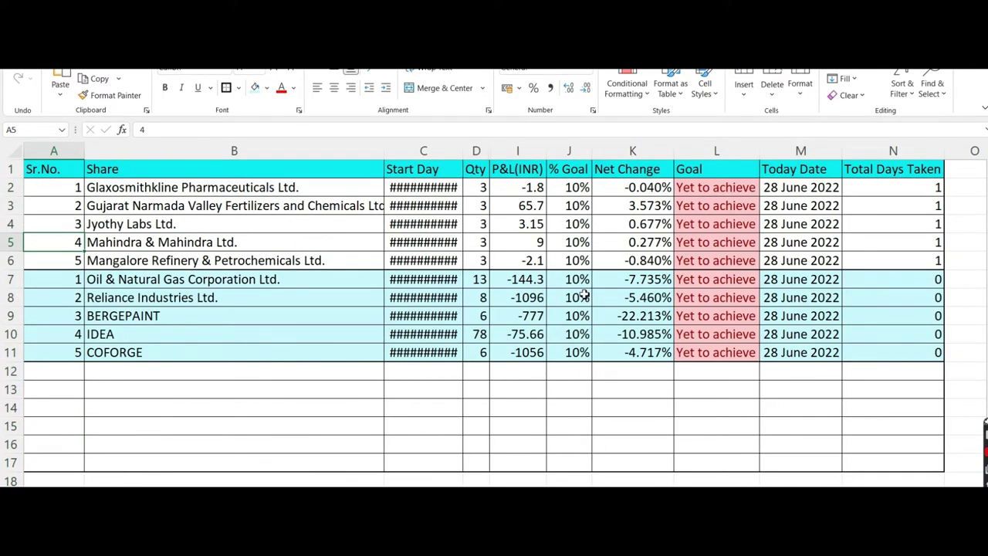
double_click(464, 146)
left_click(404, 285)
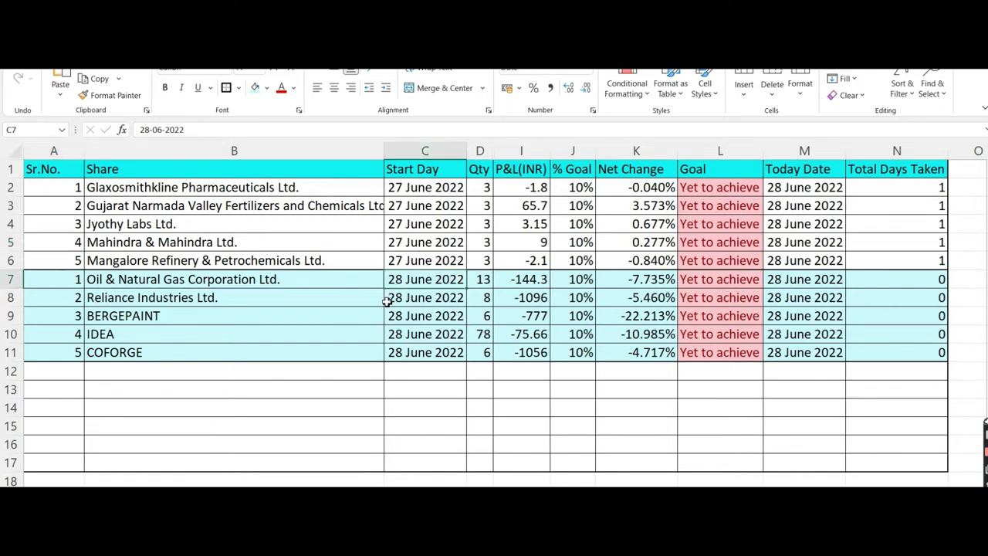
Examine each share's quantity, P&L and Net Change against its 10% goal, from Glaxosmithkline Pharmaceuticals down to COFORGE.
scroll(383, 305, "up", 2)
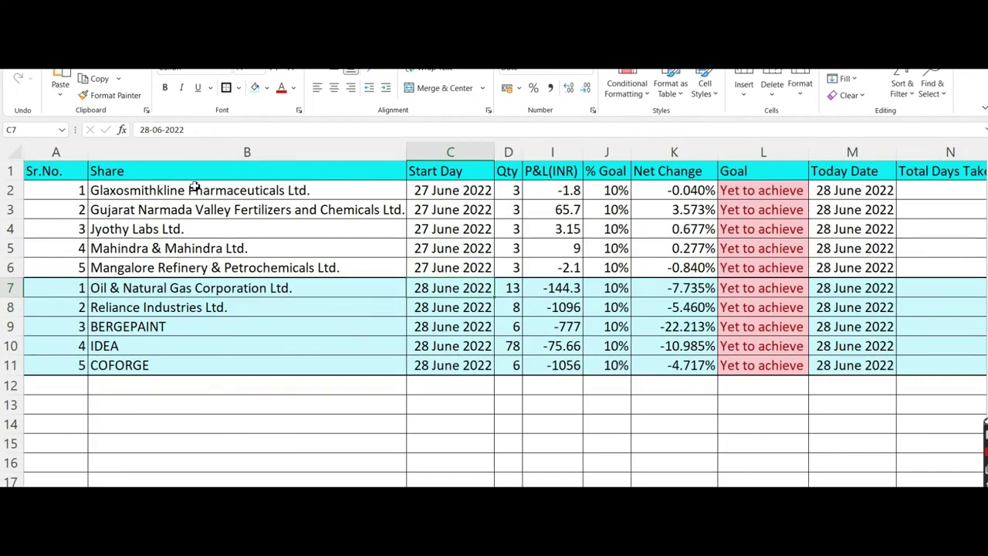
left_click(694, 192)
left_click(223, 211)
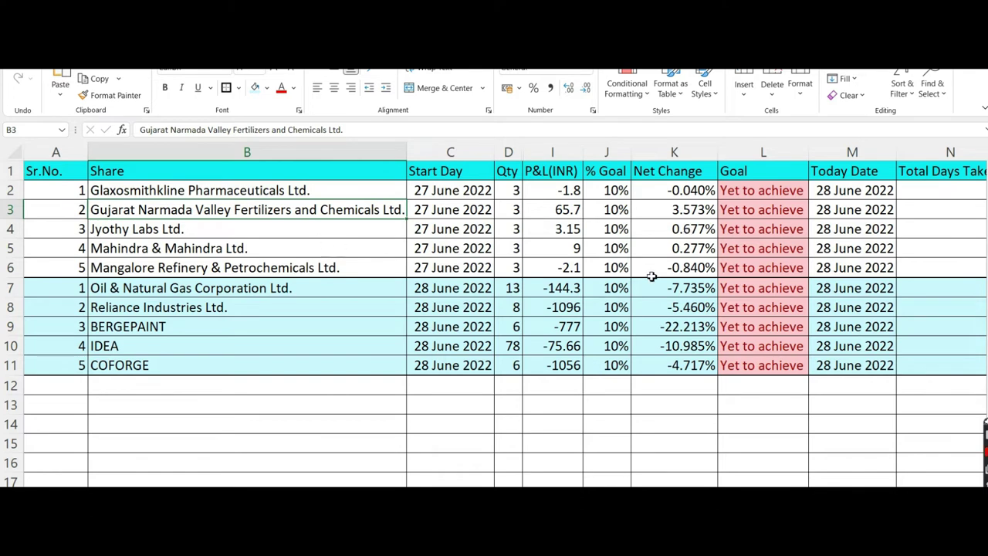
left_click(706, 248)
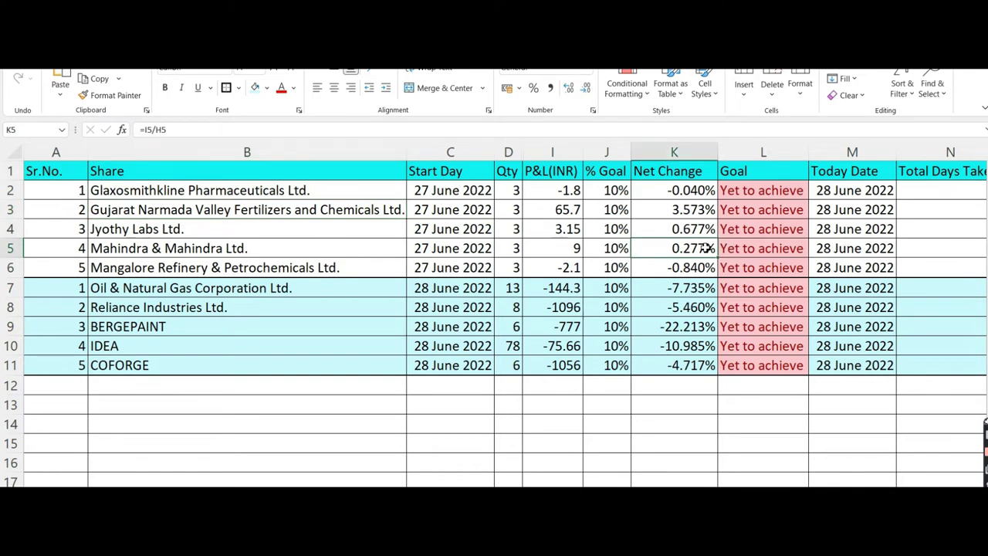
left_click(289, 268)
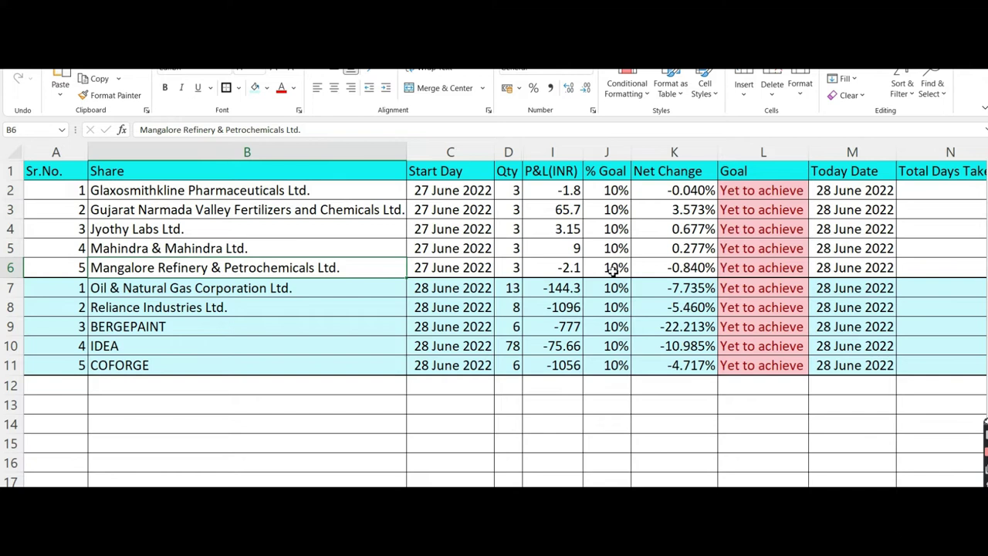
left_click(697, 266)
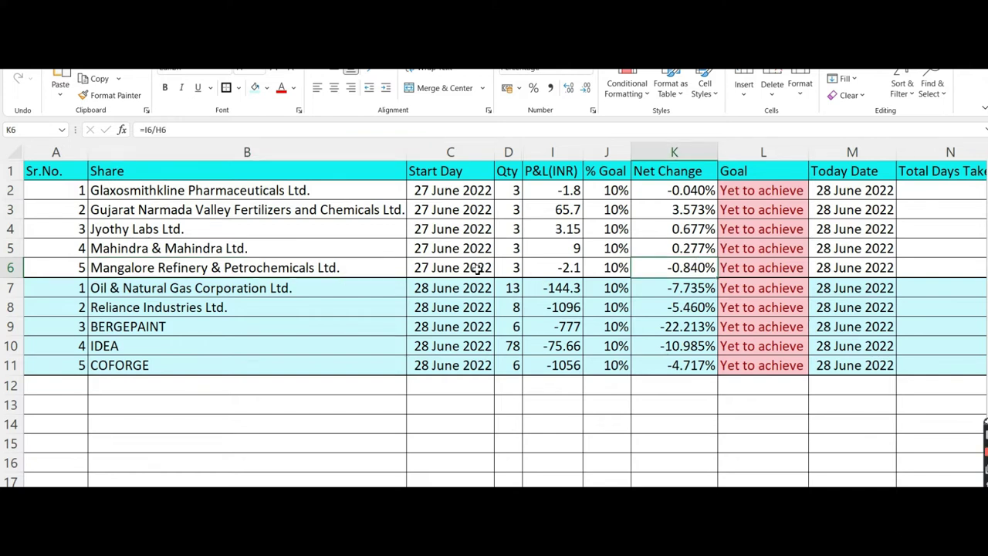
left_click(178, 290)
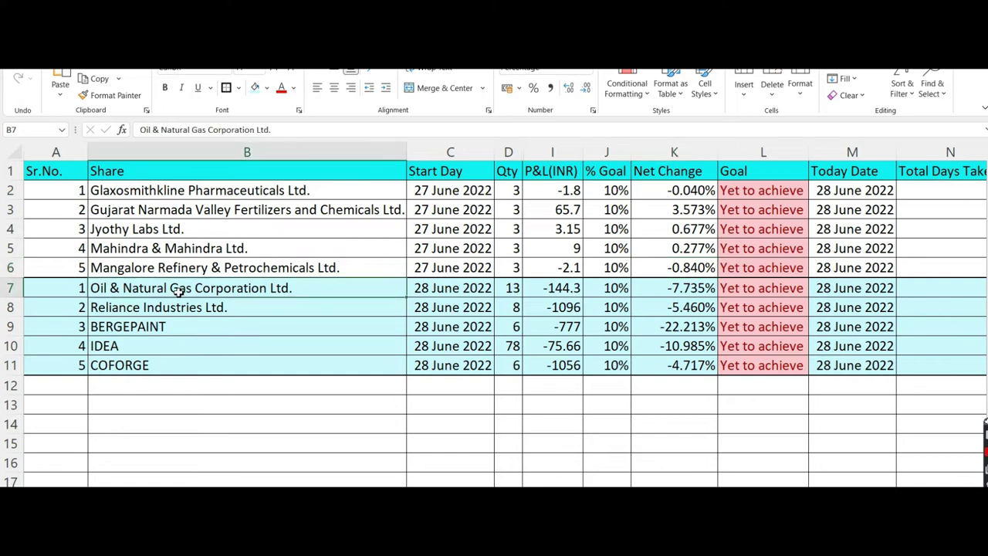
left_click(508, 287)
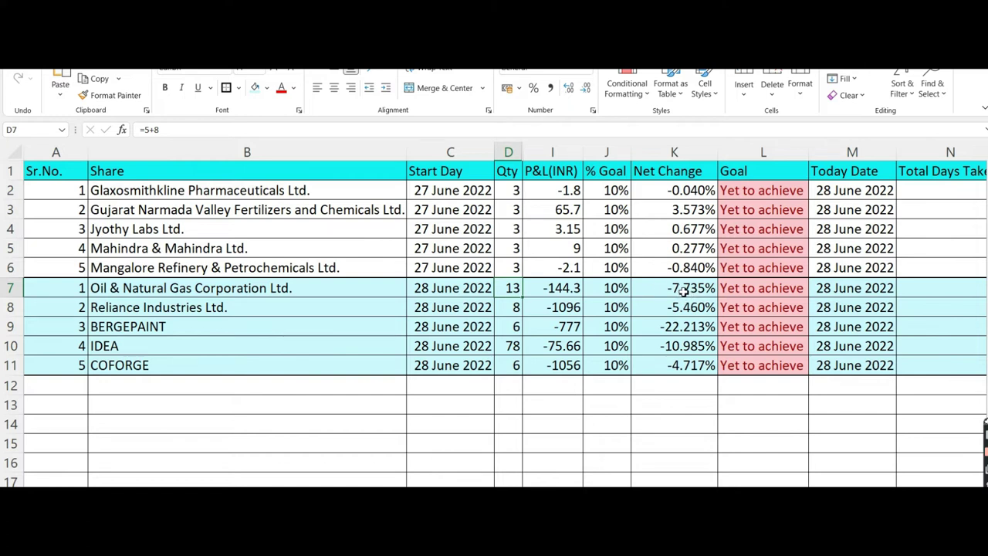
left_click(315, 306)
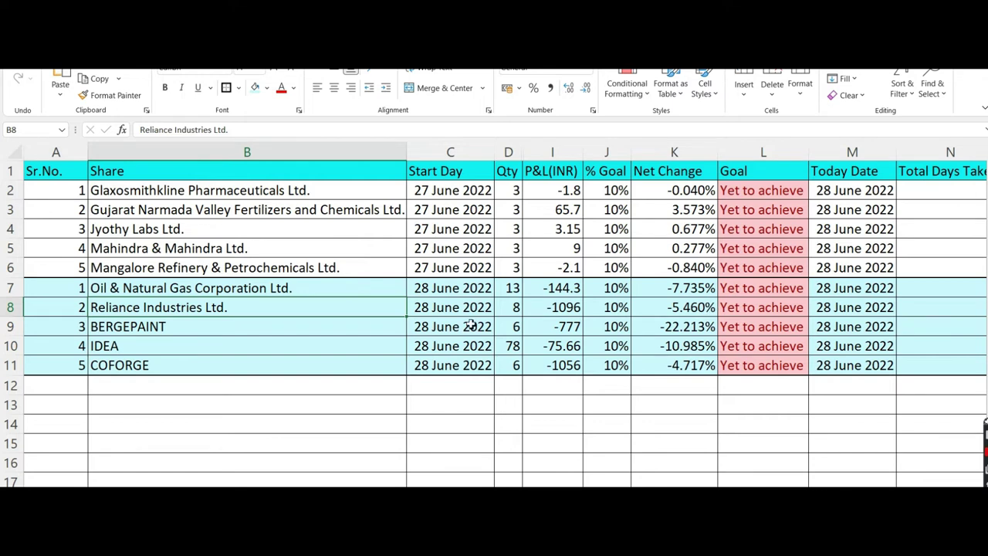
left_click(267, 329)
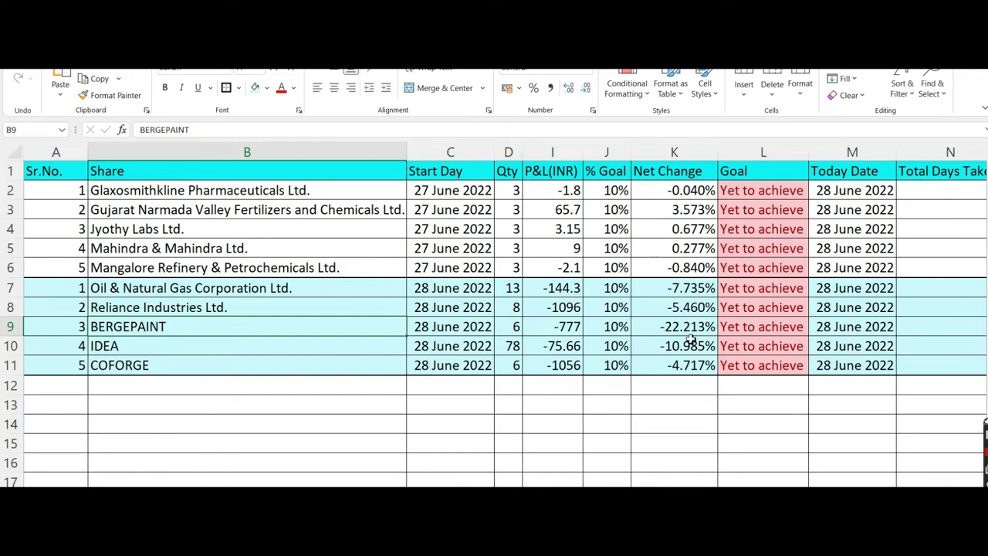
left_click(213, 369)
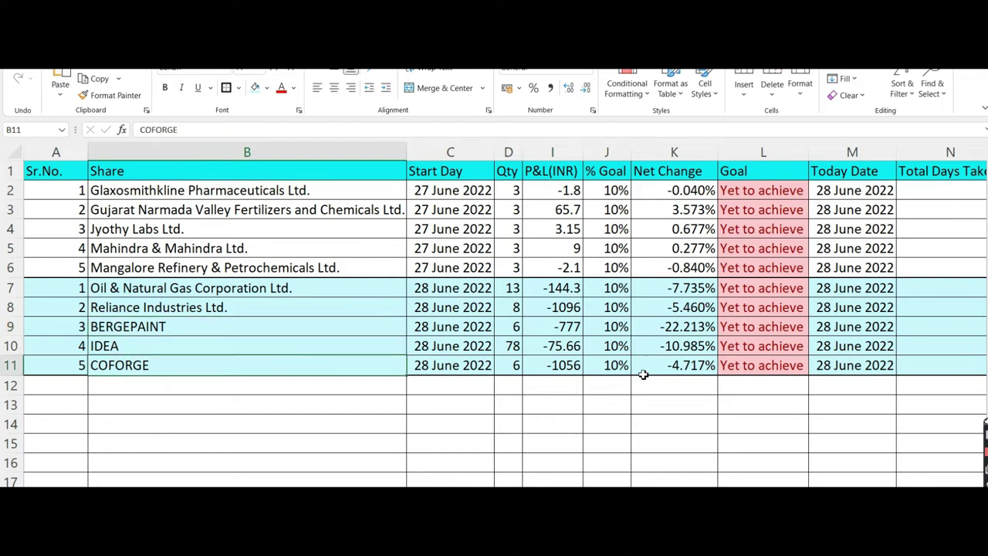
left_click(672, 368)
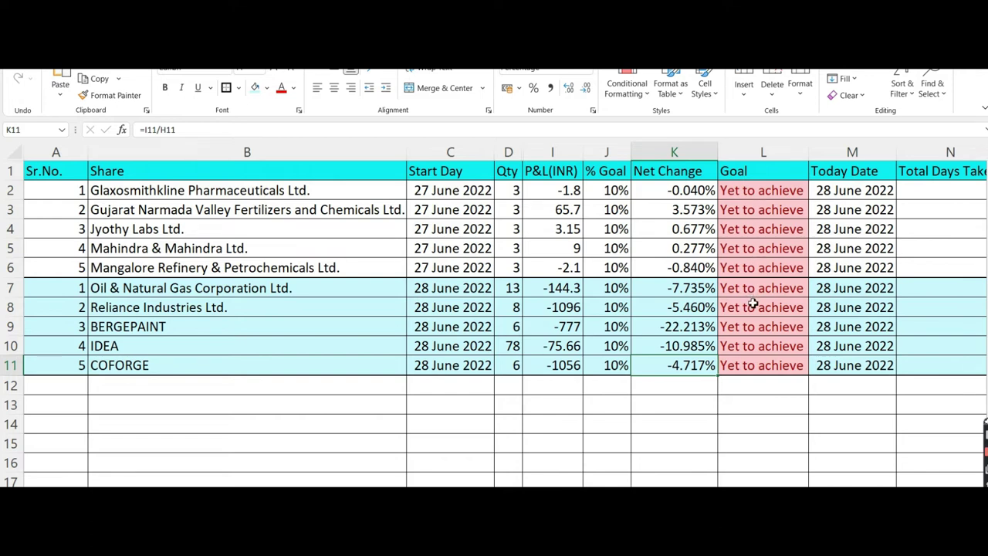
Unhide column H and widen it enough to show the Average Goal % value below the portfolio table.
left_click(603, 392)
key("Down")
key("Down")
key("Down")
key("Down")
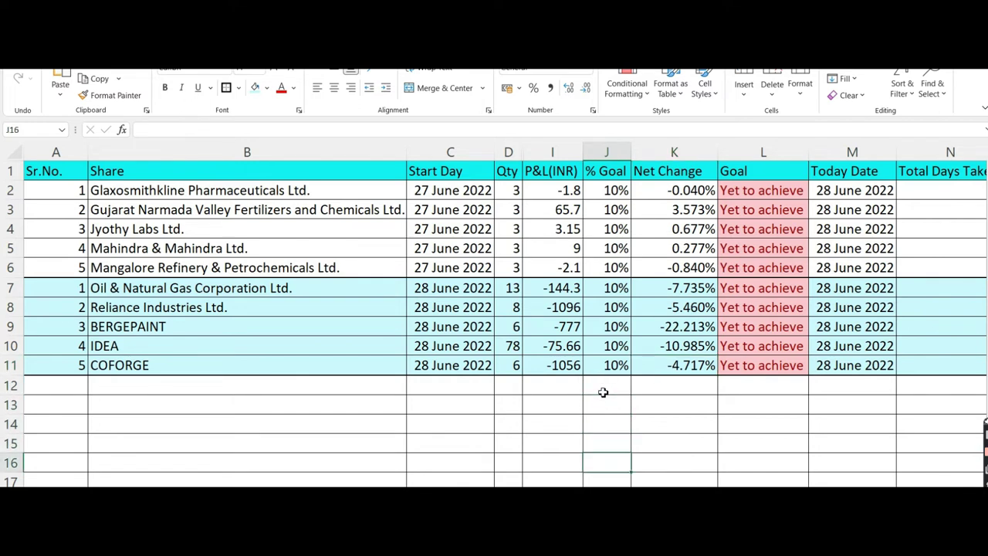
key("Down")
key("Down")
key("Down")
key("Down")
key("Down")
key("Down")
key("Down")
key("Down")
key("Down")
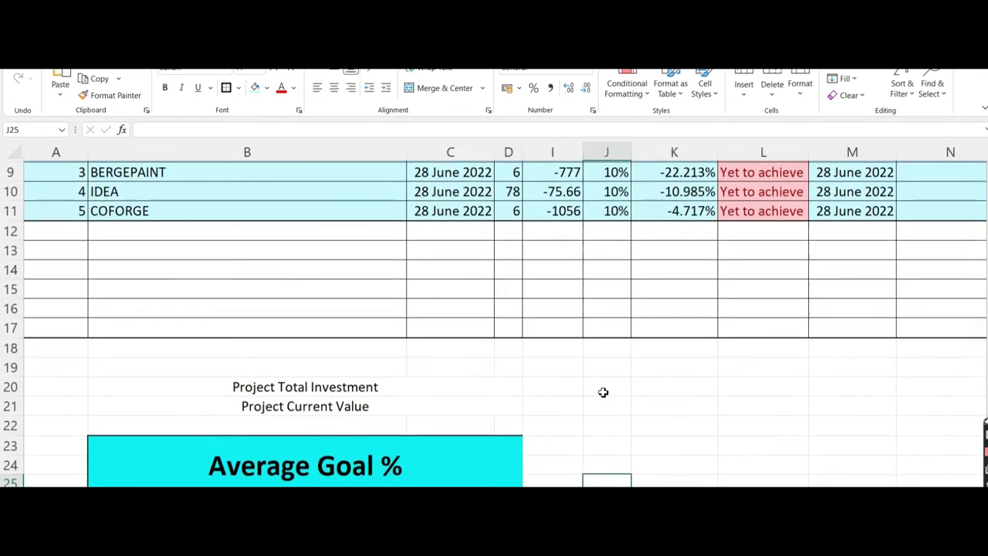
key("Down")
key("Down")
key("Up")
key("Up")
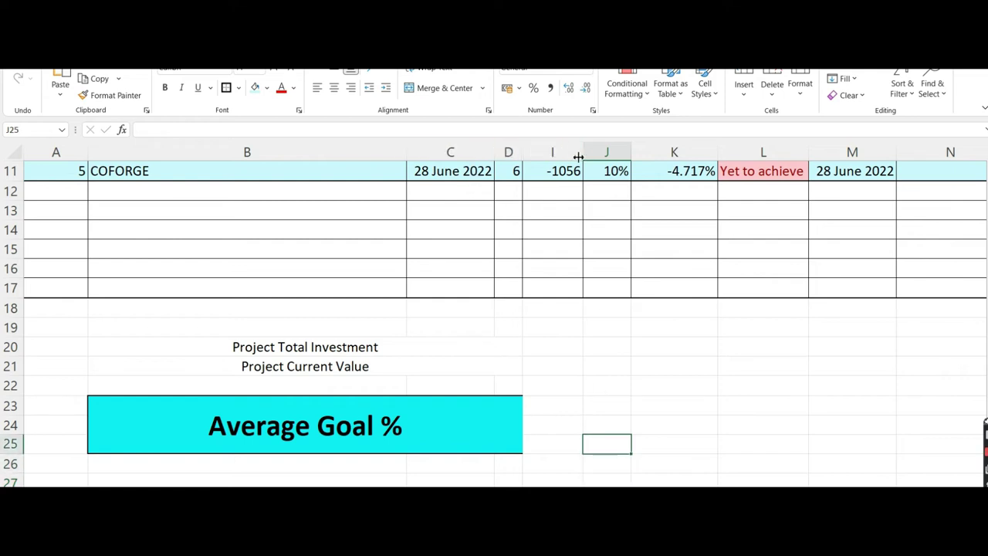
double_click(526, 153)
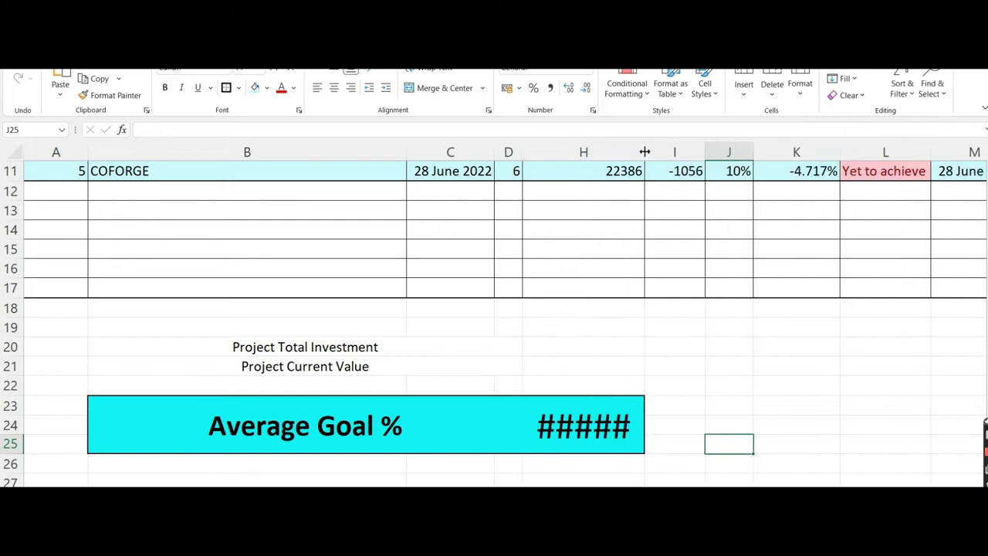
left_click_drag(645, 152, 731, 163)
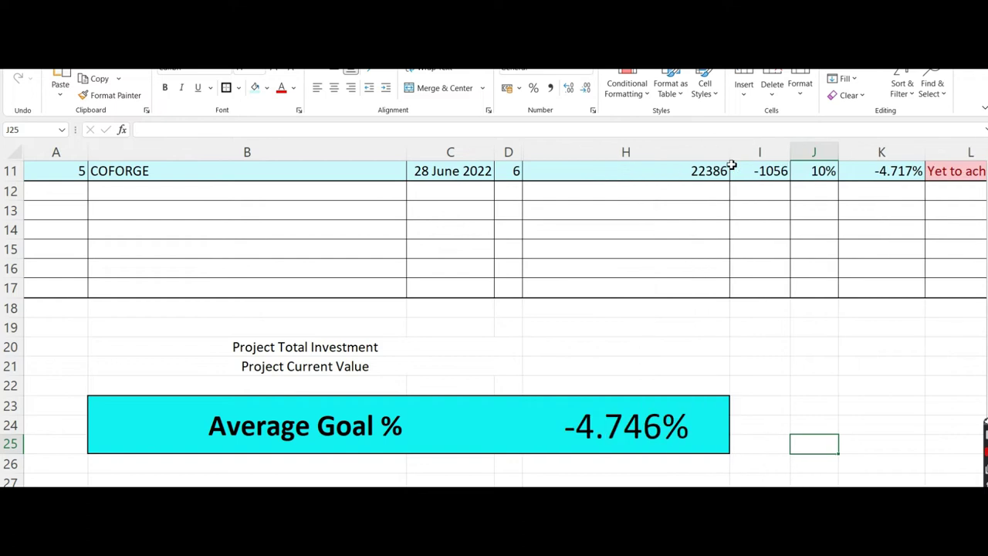
Examine the Average Goal % summary and its formula, and the current values of the shares in the table above it.
left_click(610, 352)
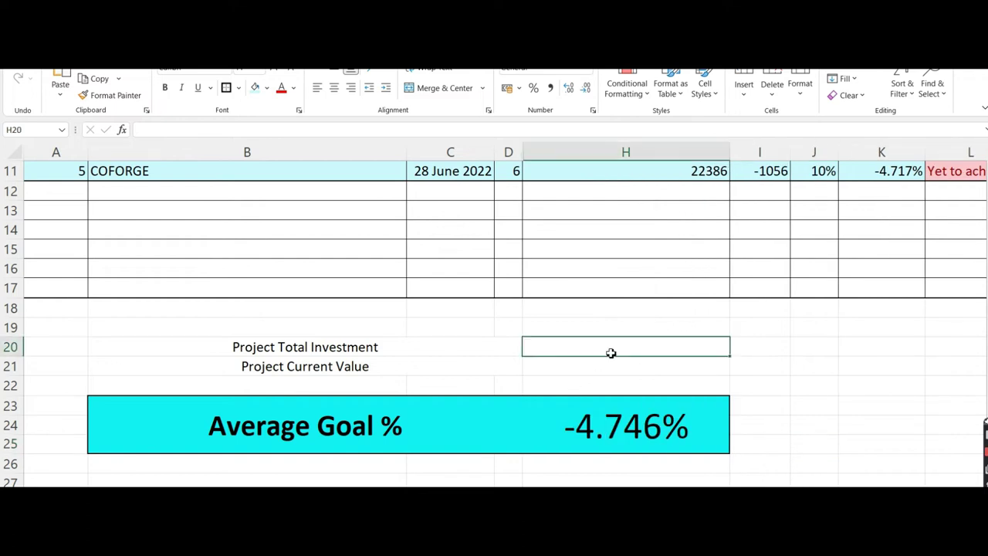
left_click(293, 420)
key("Right")
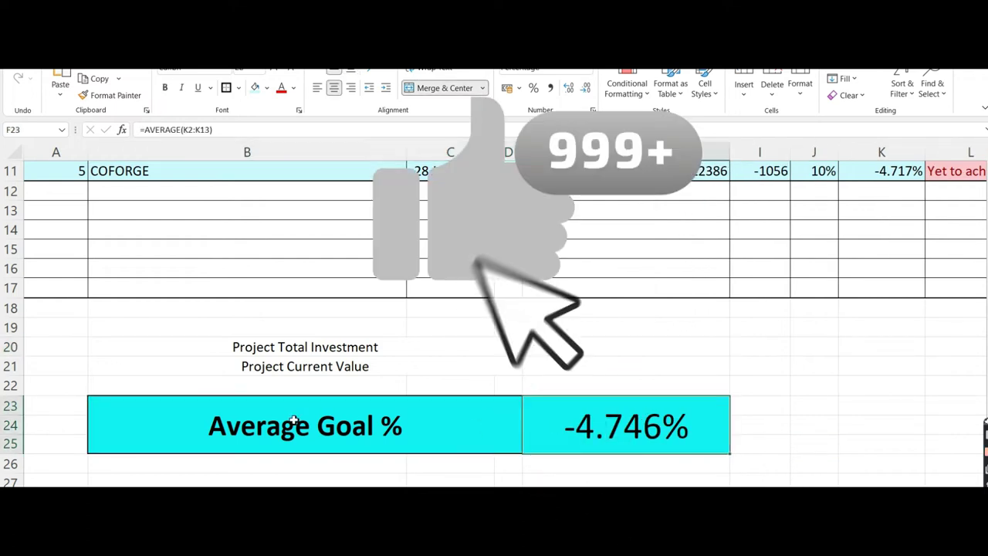
key("Right")
key("Right")
key("Left")
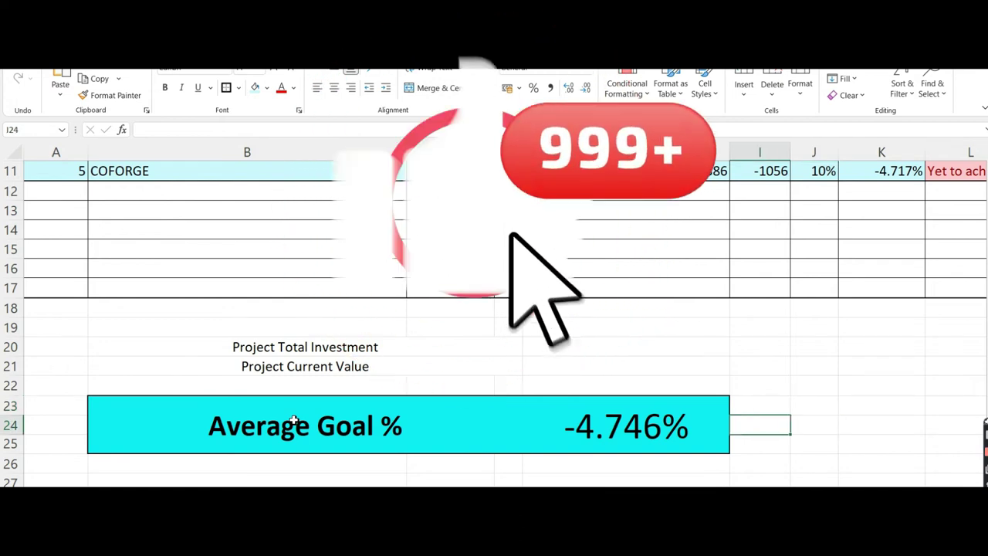
key("Left")
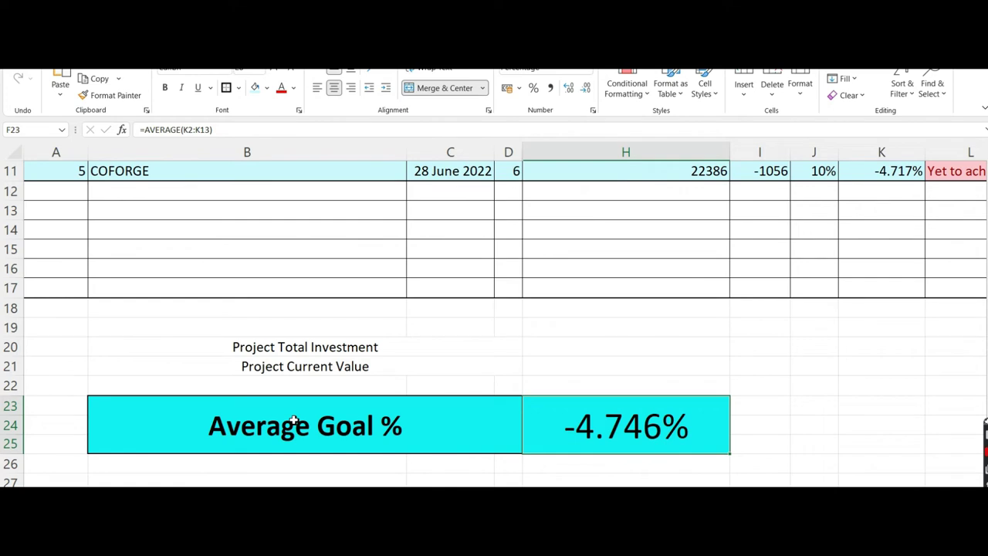
key("Down")
key("Up")
key("Up")
key("Up")
key("Up")
key("Up")
key("Up")
key("Down")
key("Down")
key("Down")
key("Down")
key("Down")
key("Up")
key("Up")
key("Up")
key("Up")
key("Up")
key("Up")
key("Up")
key("Up")
key("Up")
key("Up")
key("Up")
key("Up")
key("Up")
key("Up")
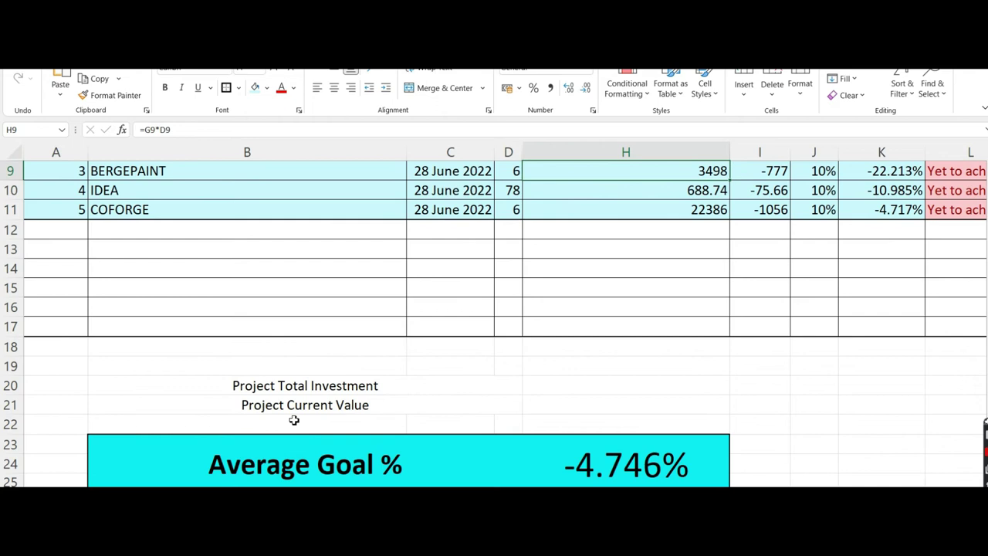
key("Up")
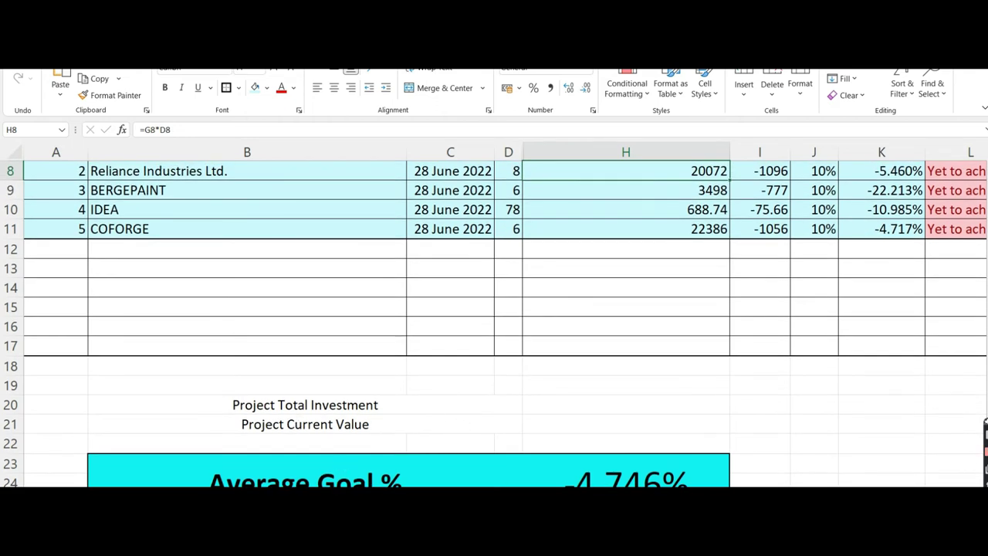
Switch to the Kite Positions page in Chrome and open the fundamentals of the BERGEPAINT position.
mouse_move(527, 498)
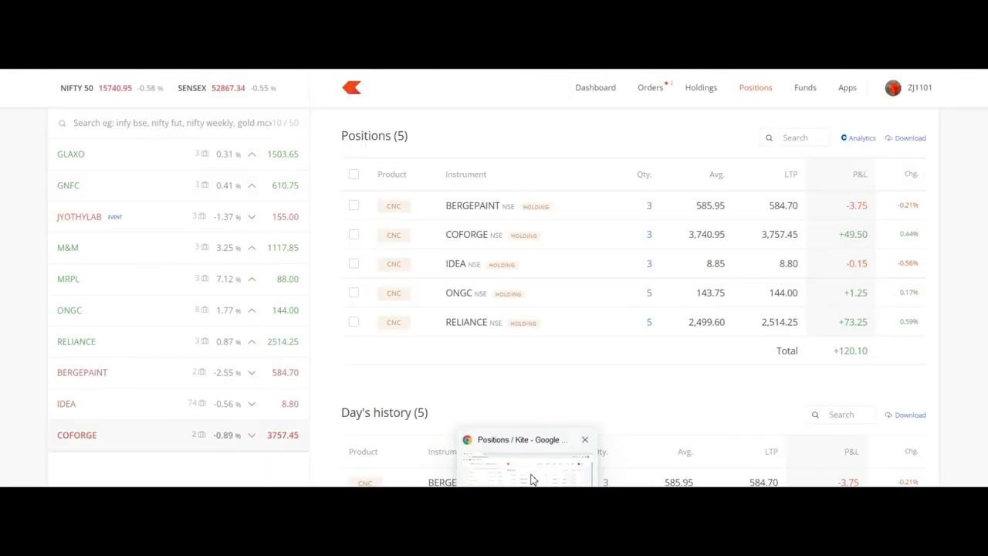
left_click(532, 457)
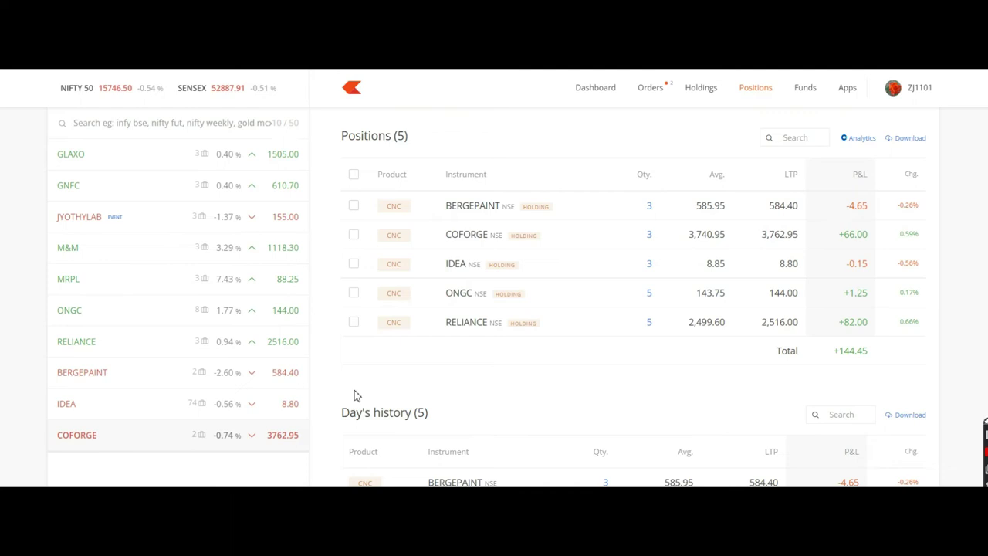
mouse_move(257, 372)
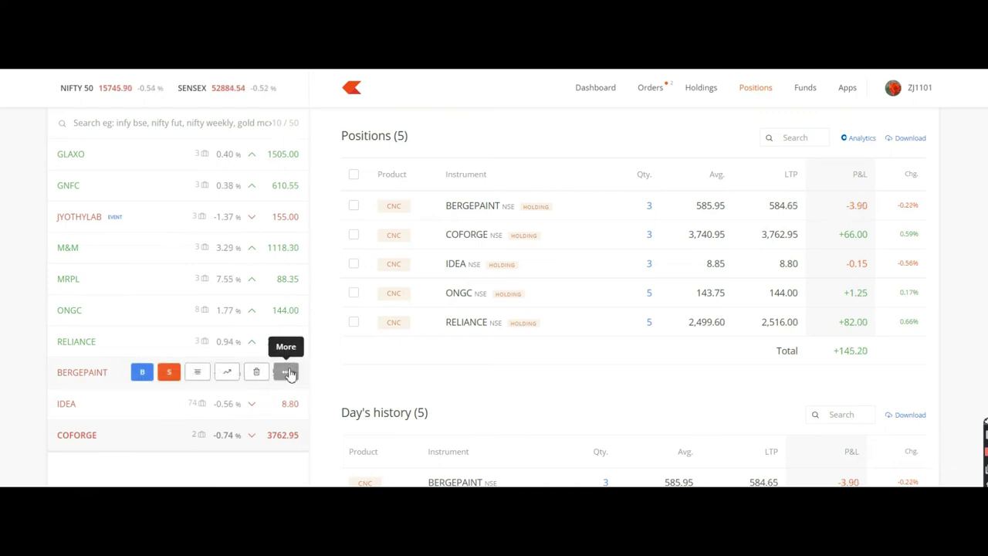
left_click(288, 373)
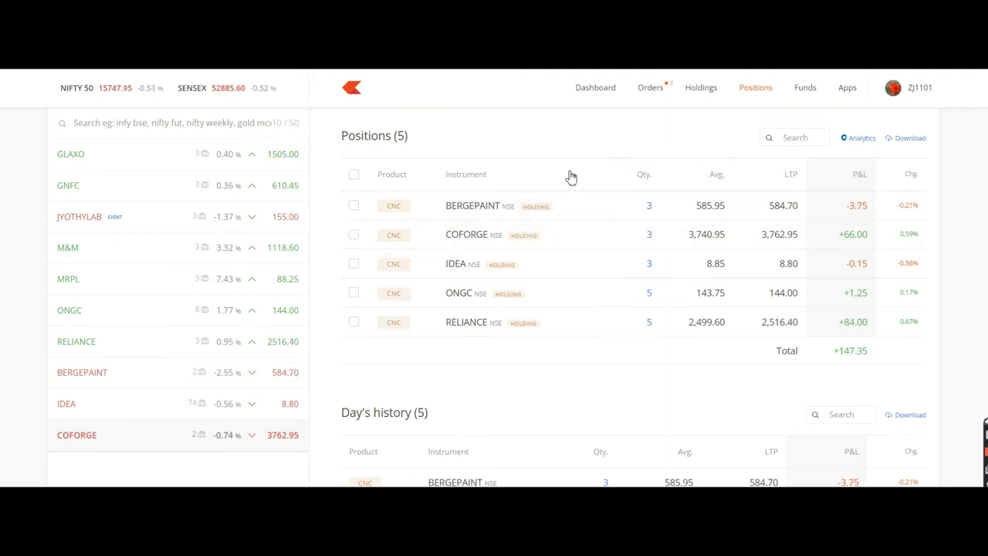
left_click(600, 208)
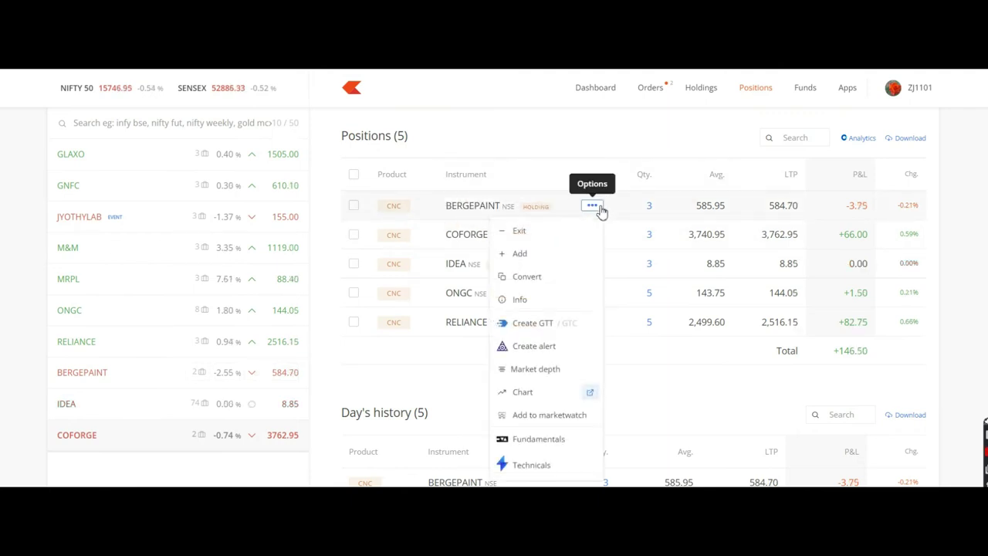
left_click(550, 441)
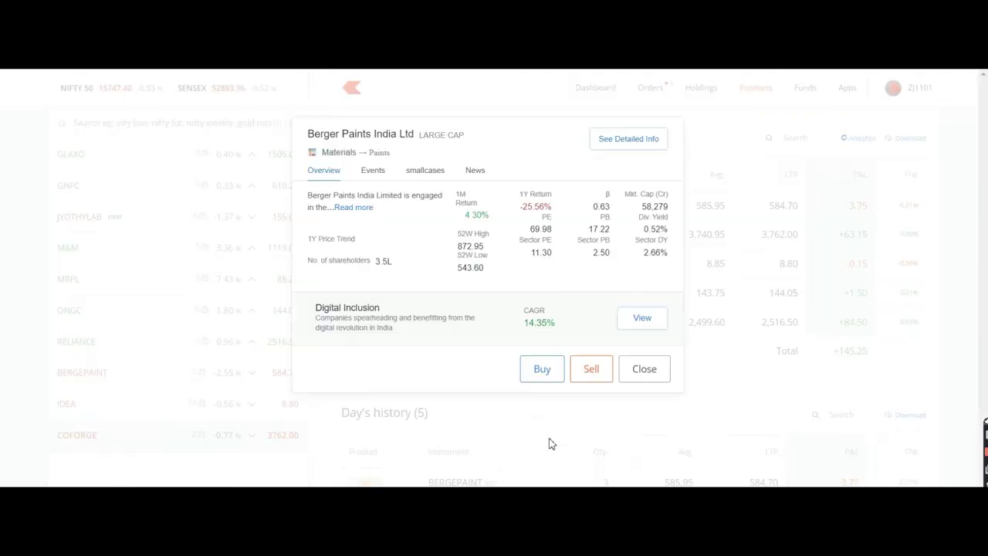